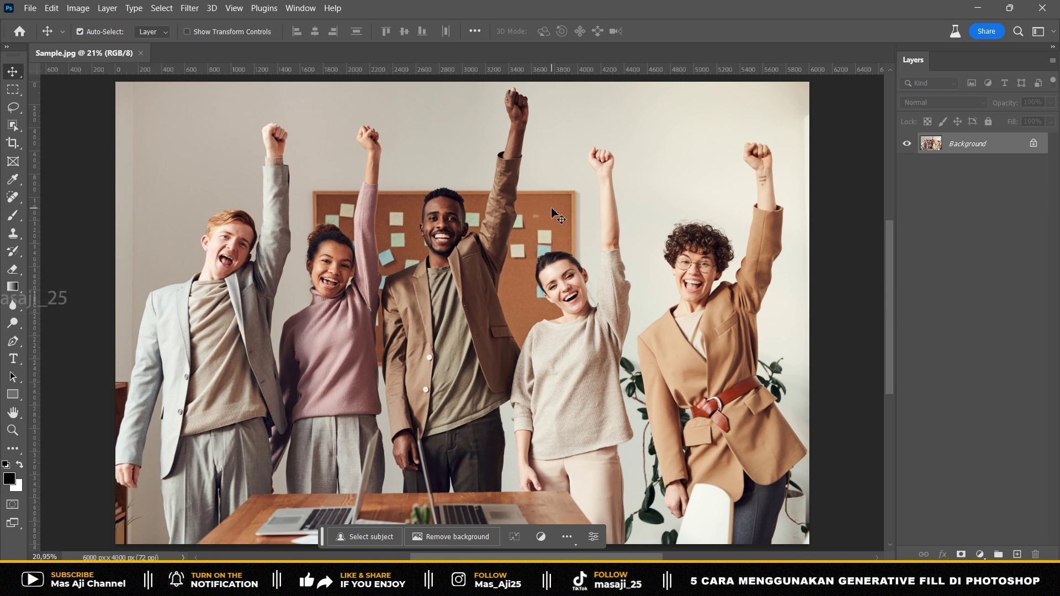
- Lasso-select the woman in the cream sweater in the group photo
click(10, 115)
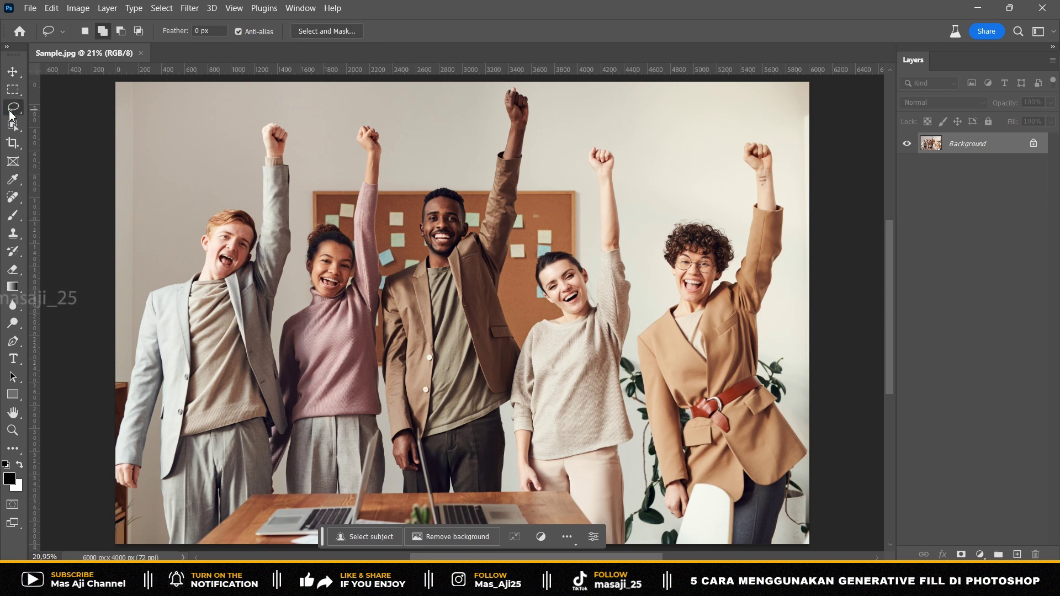
drag(556, 315, 557, 310)
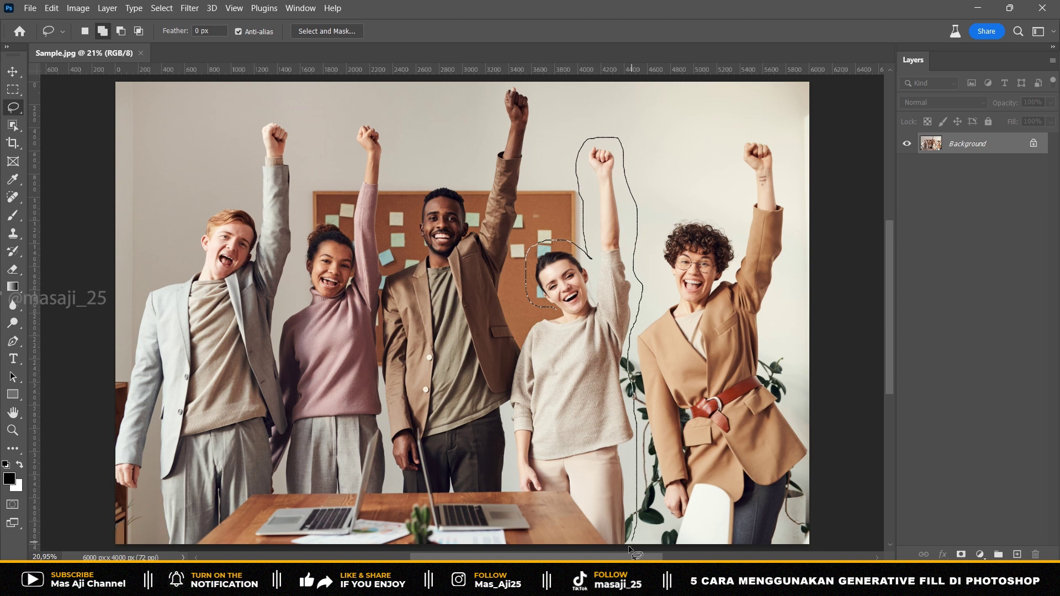
drag(520, 493, 553, 309)
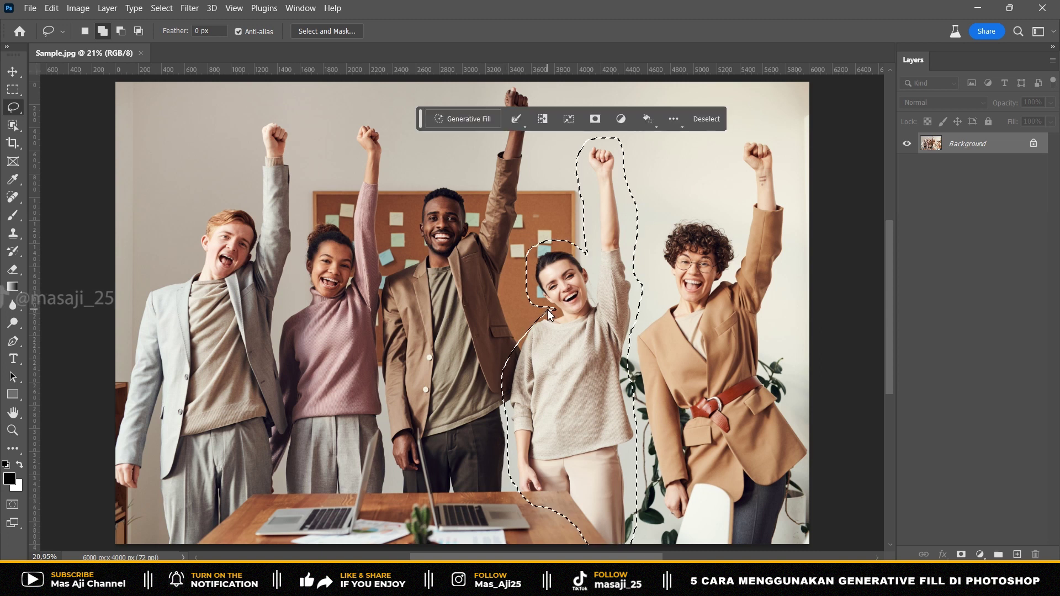
- Erase her with an empty-prompt Generative Fill and keep the second variation
click(460, 120)
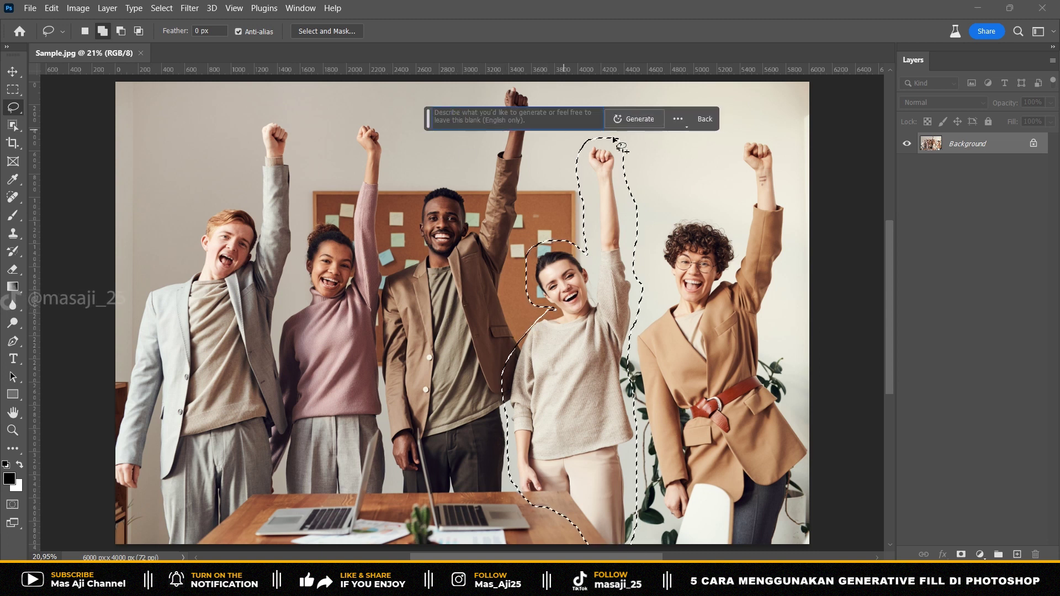
click(648, 121)
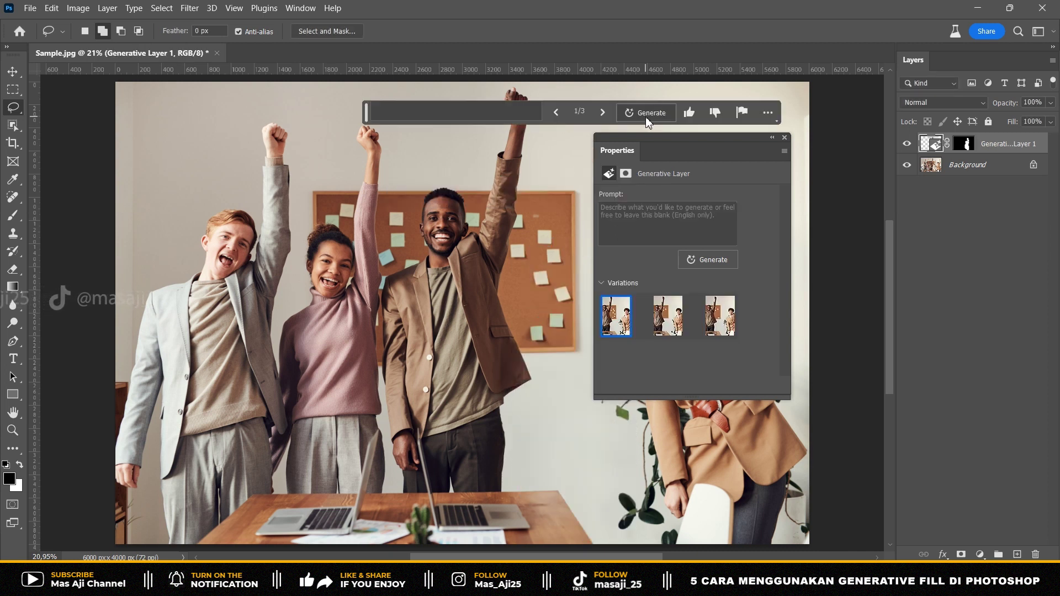
drag(652, 134, 172, 262)
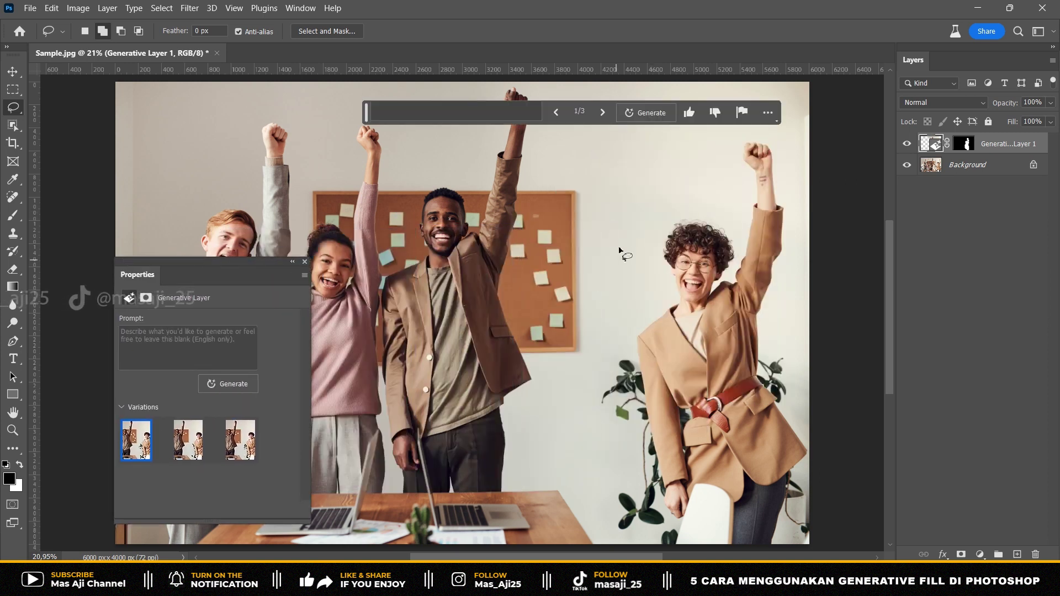
mouse_move(187, 439)
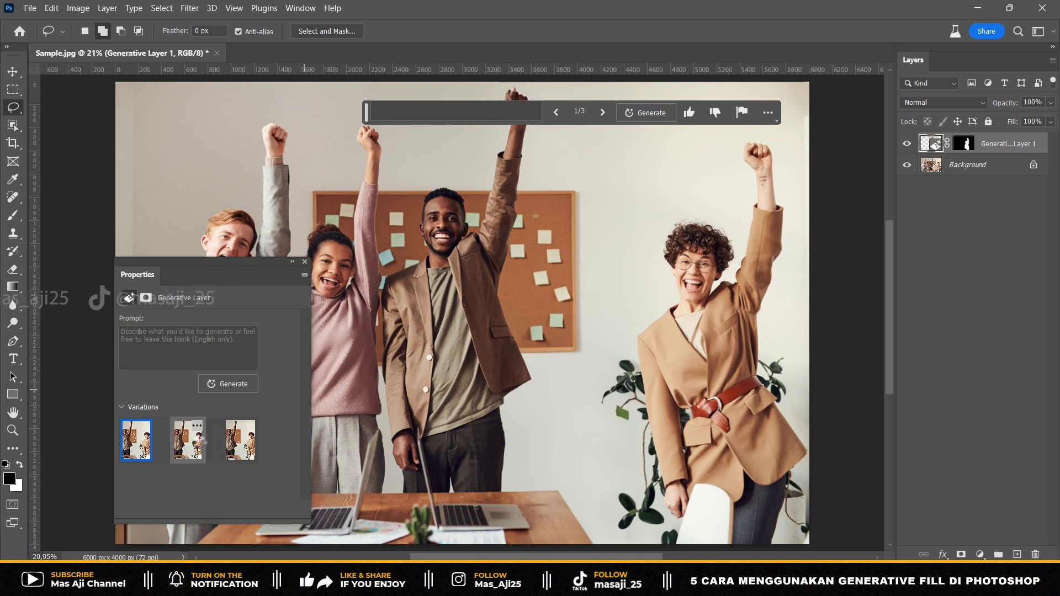
click(200, 446)
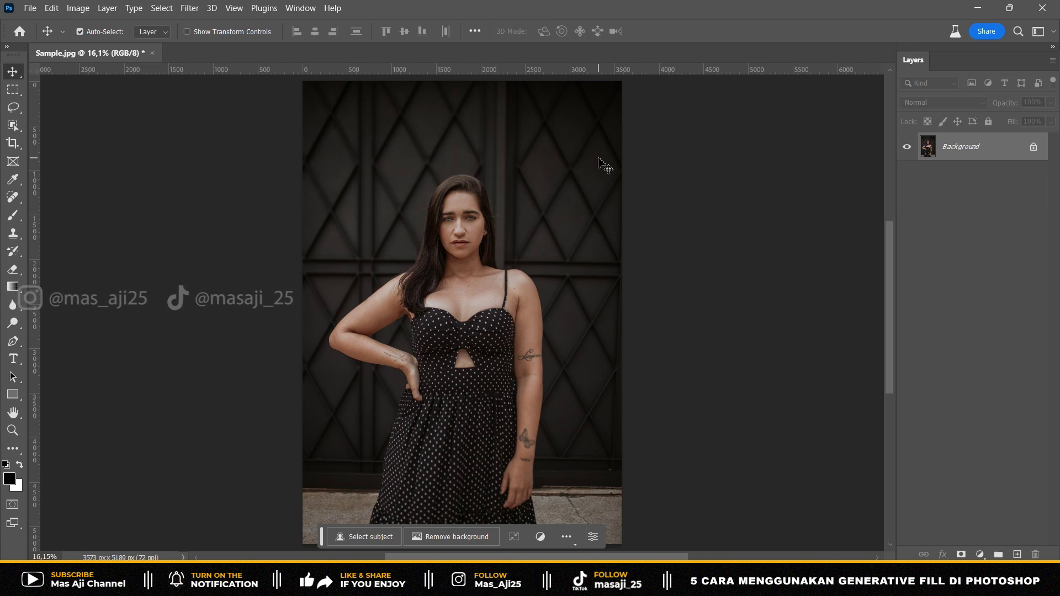
- Select the woman in the polka-dot dress, then invert to select the background
click(375, 539)
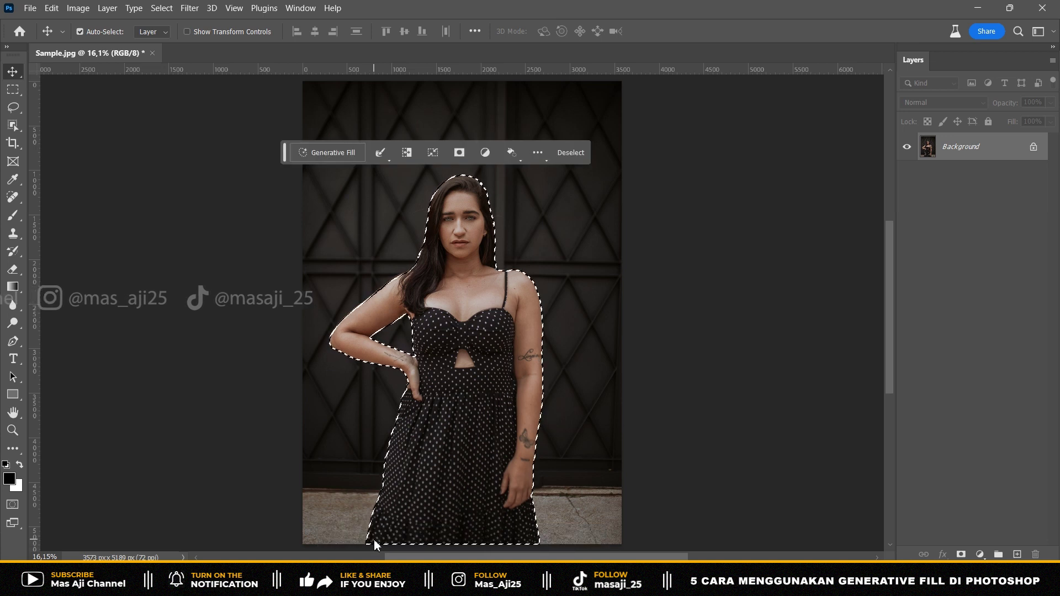
click(406, 152)
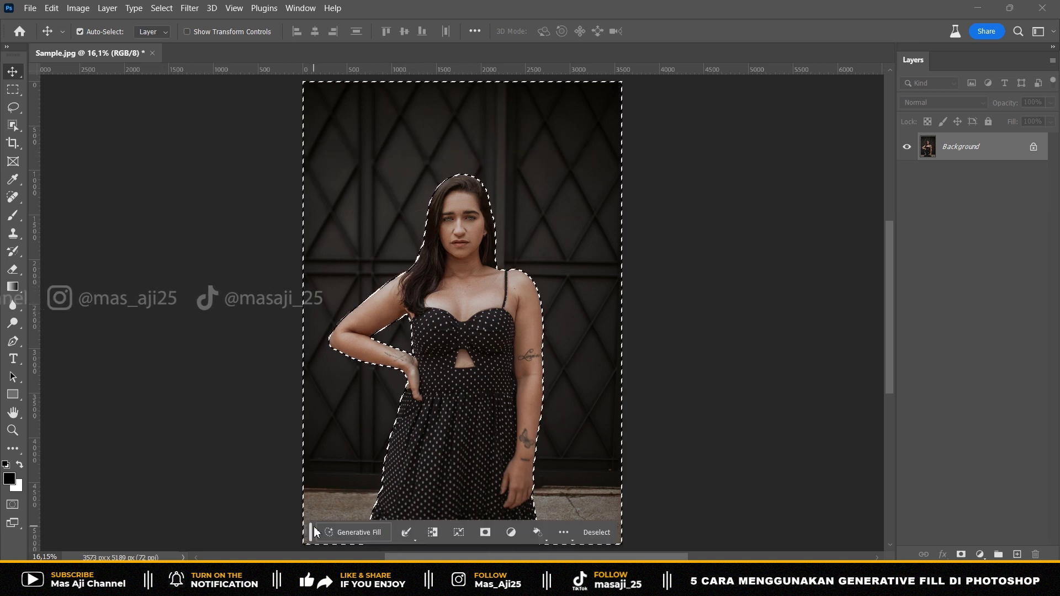
mouse_move(311, 536)
mouse_down()
mouse_move(502, 305)
mouse_move(553, 206)
mouse_up()
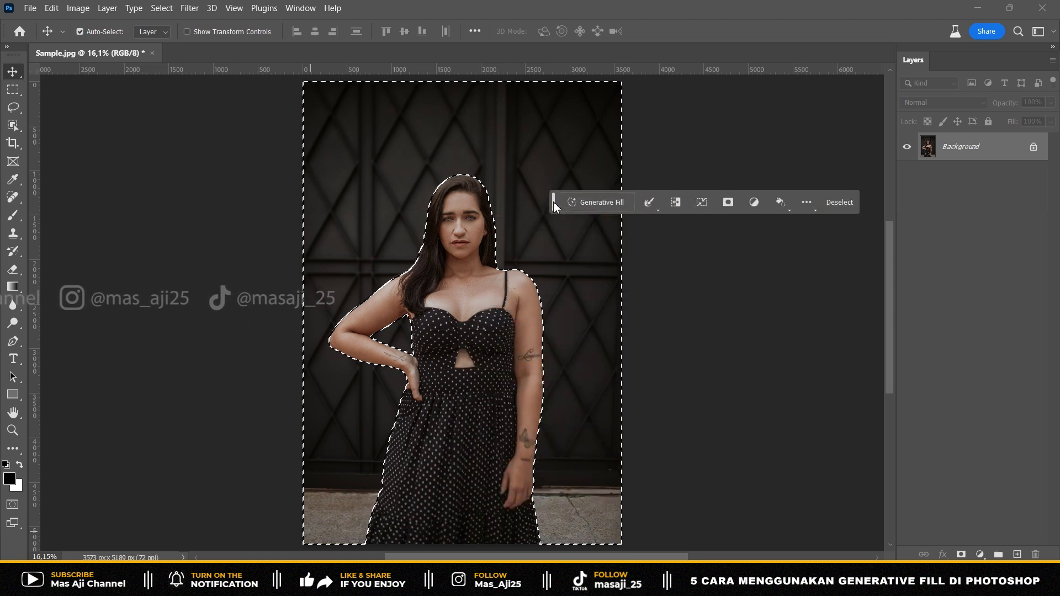
- Generative Fill the background with the prompt 'Forest dusk moody'
click(603, 202)
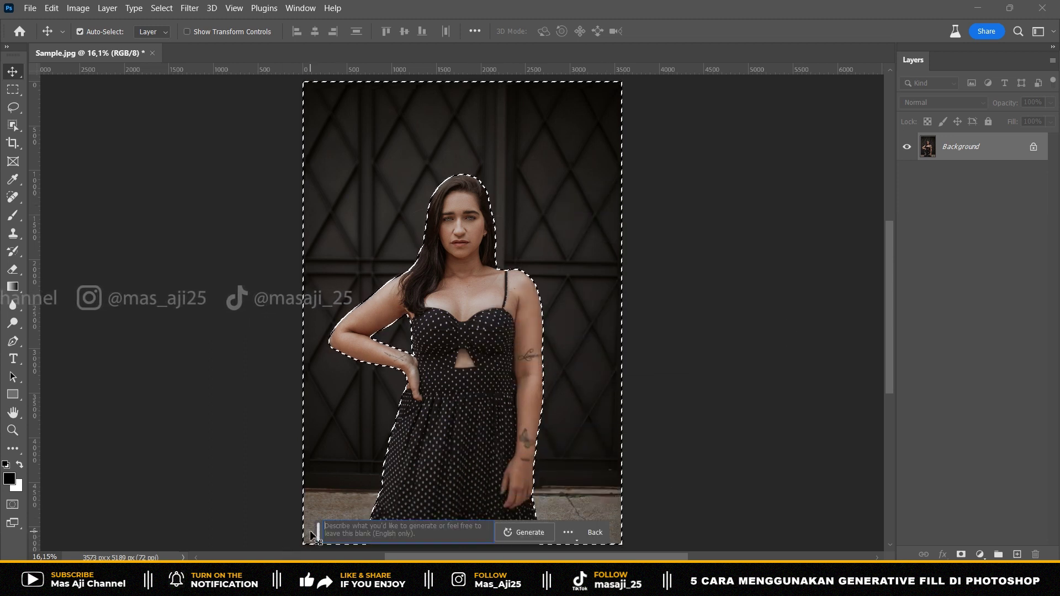
mouse_move(317, 534)
mouse_down()
mouse_move(509, 235)
mouse_move(511, 203)
mouse_up()
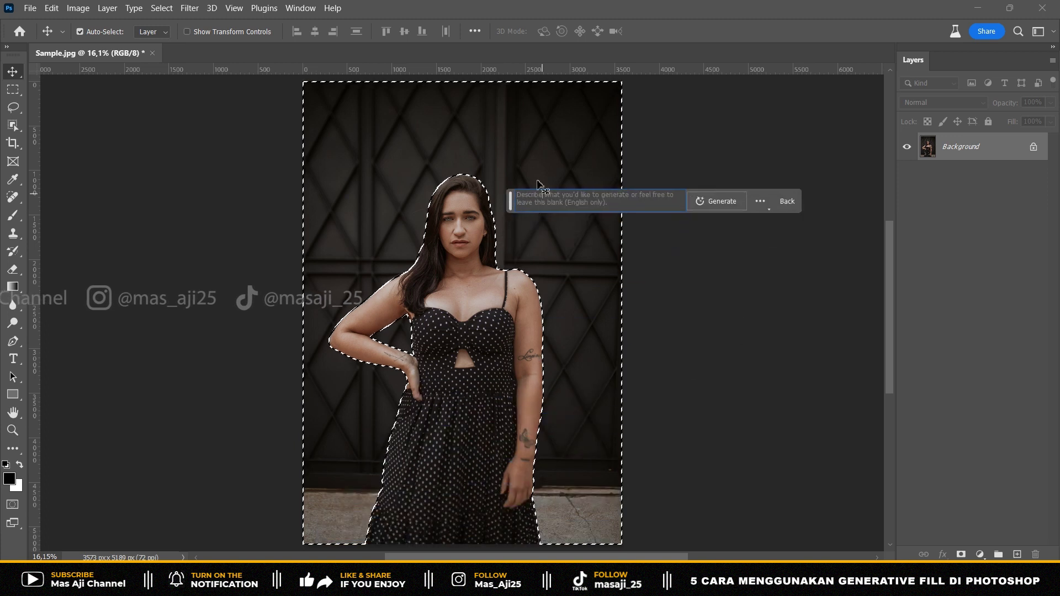
text(Forest dusk moody)
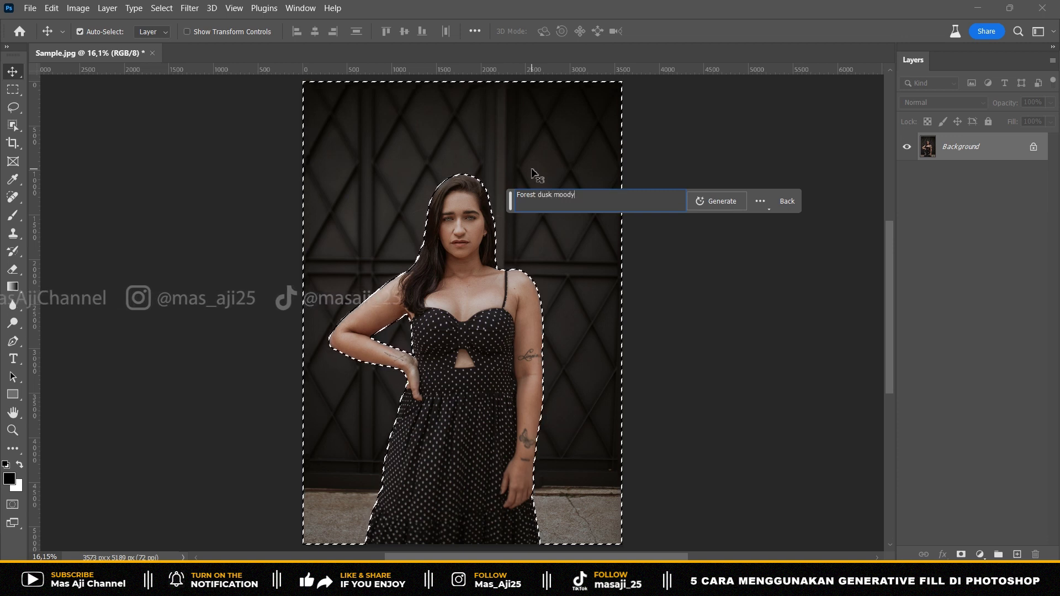
click(717, 201)
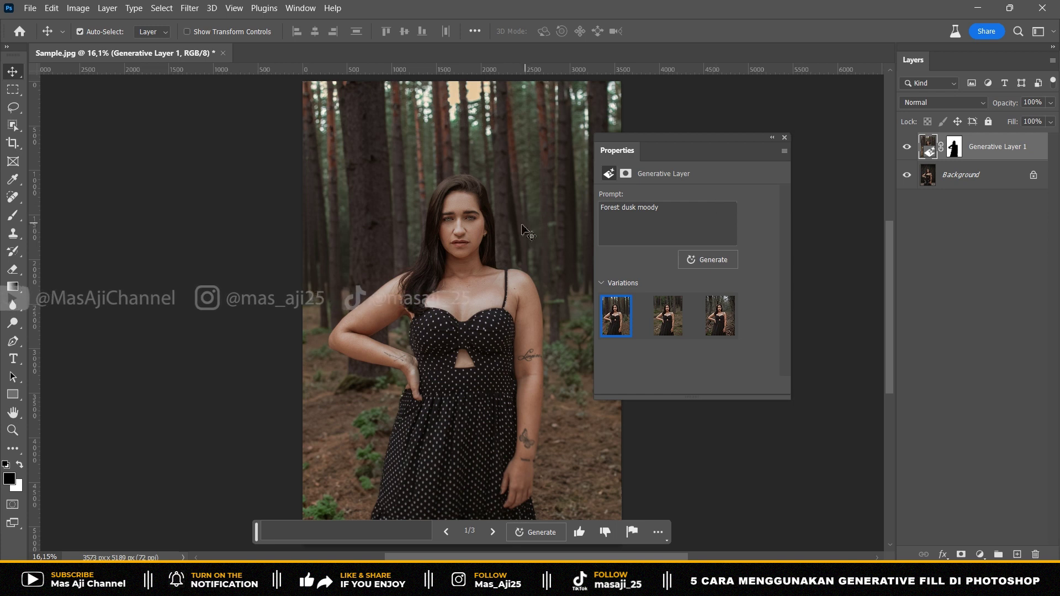
mouse_move(667, 316)
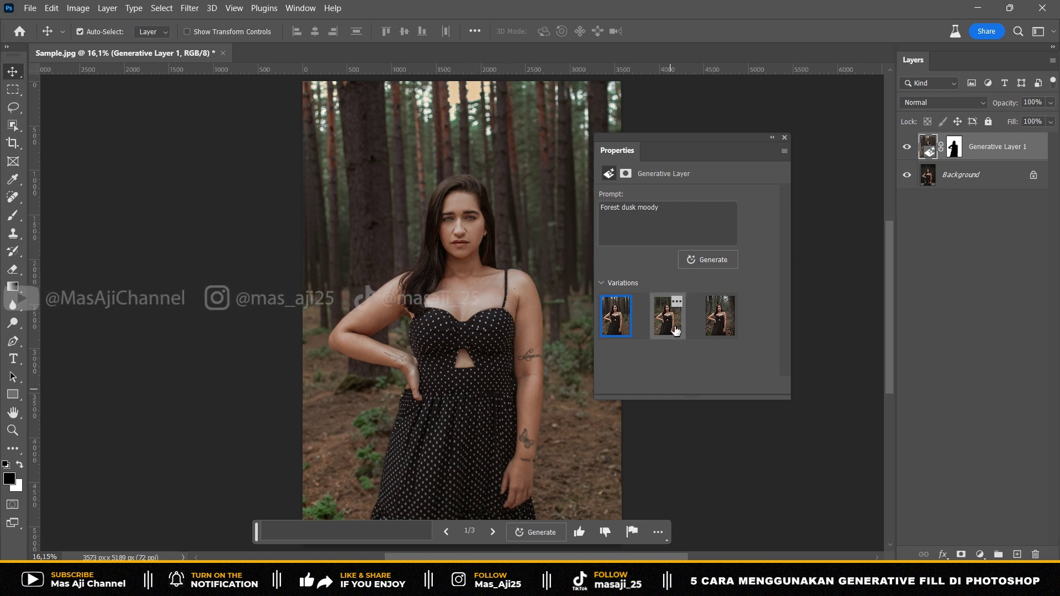
- Preview the forest variations and keep the third one
click(675, 329)
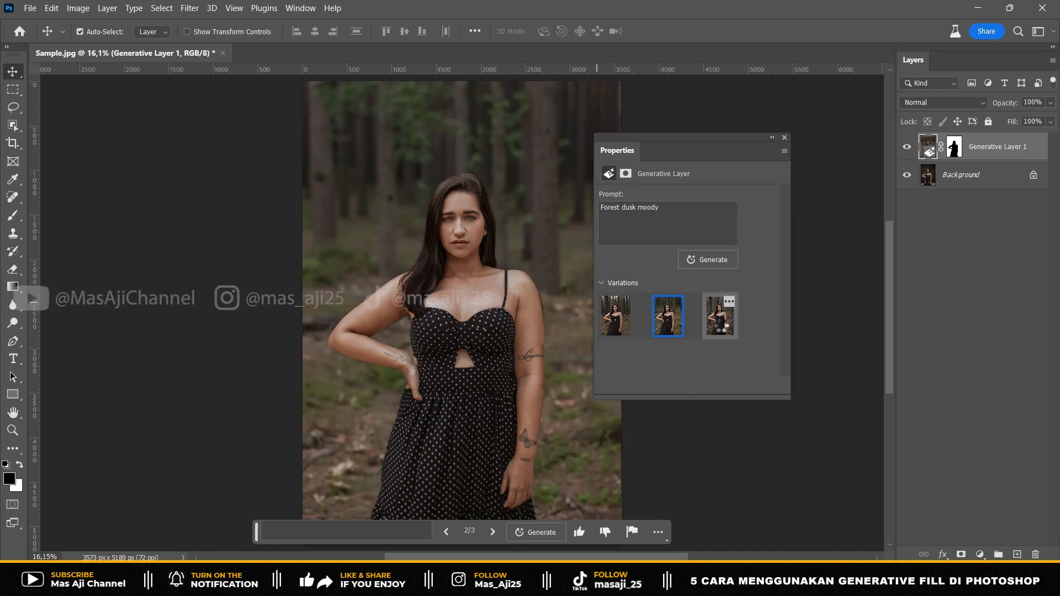
click(719, 318)
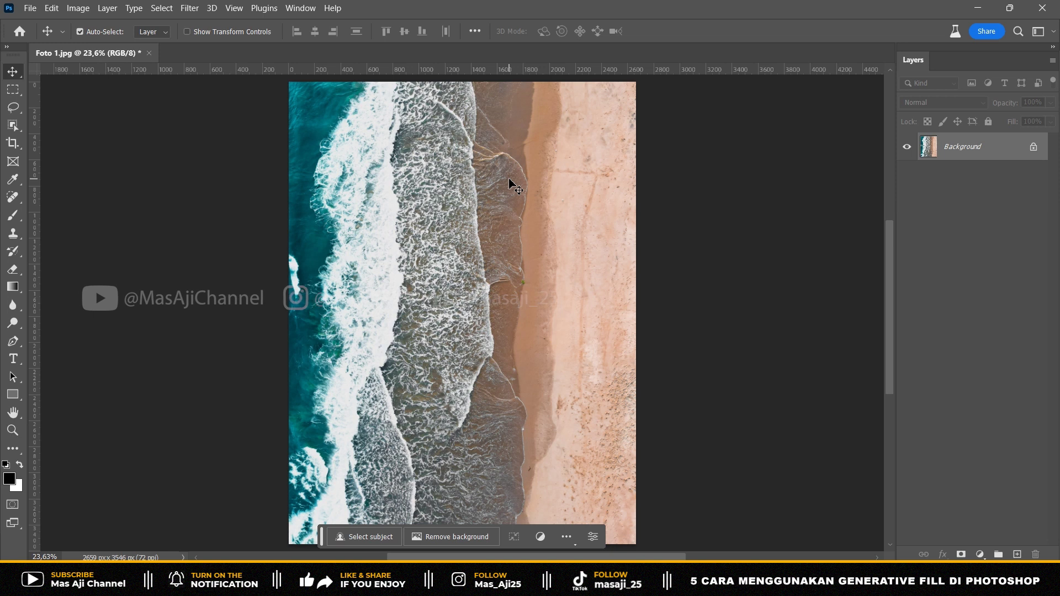
- Embed Foto 2 as a layer over the beach image and start transforming it
click(34, 8)
click(62, 296)
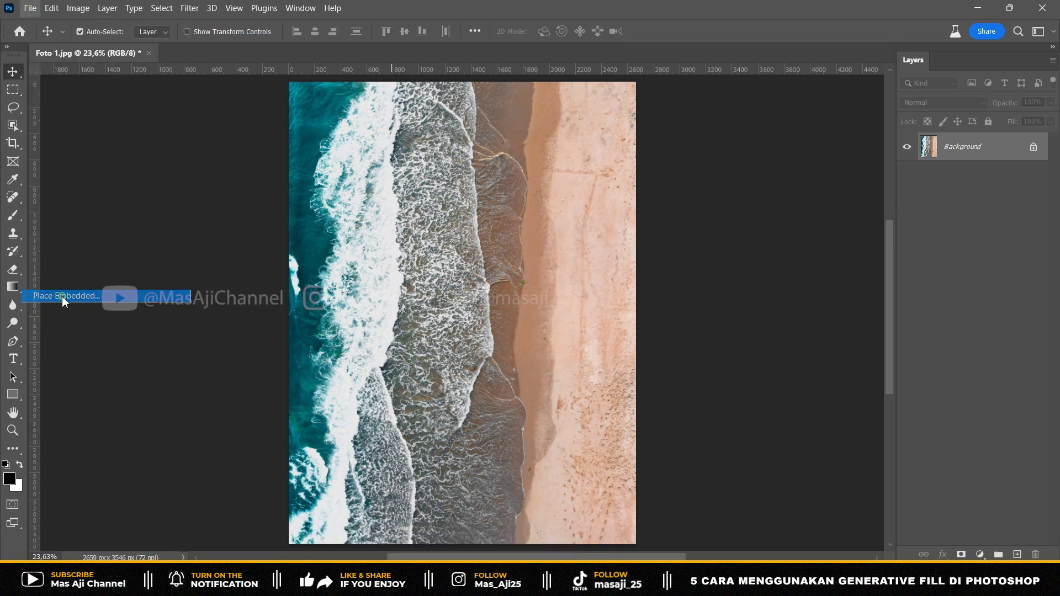
click(378, 117)
click(932, 544)
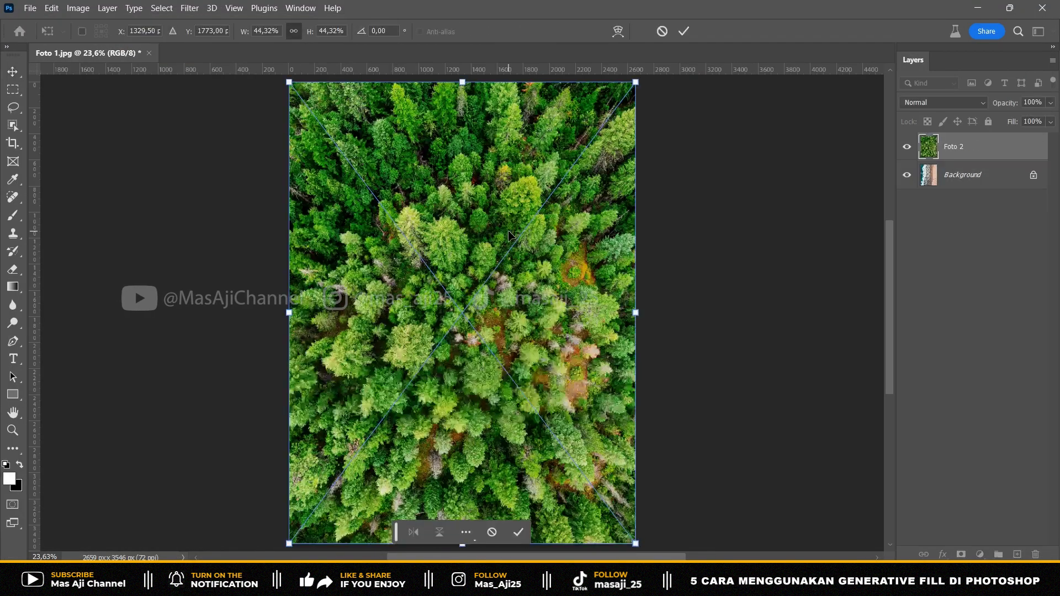
key(Return)
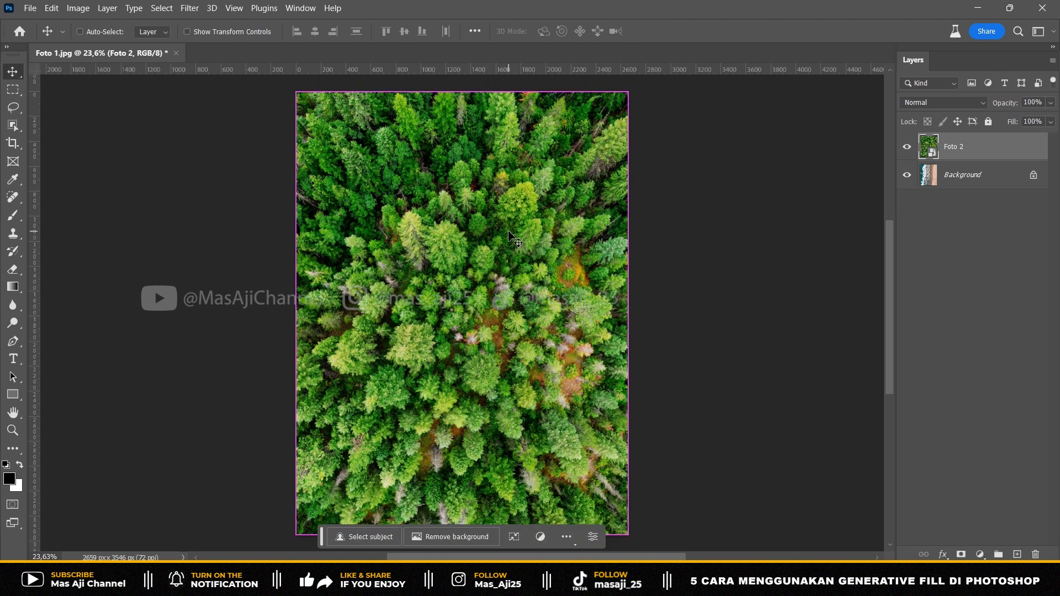
key(ctrl+minus)
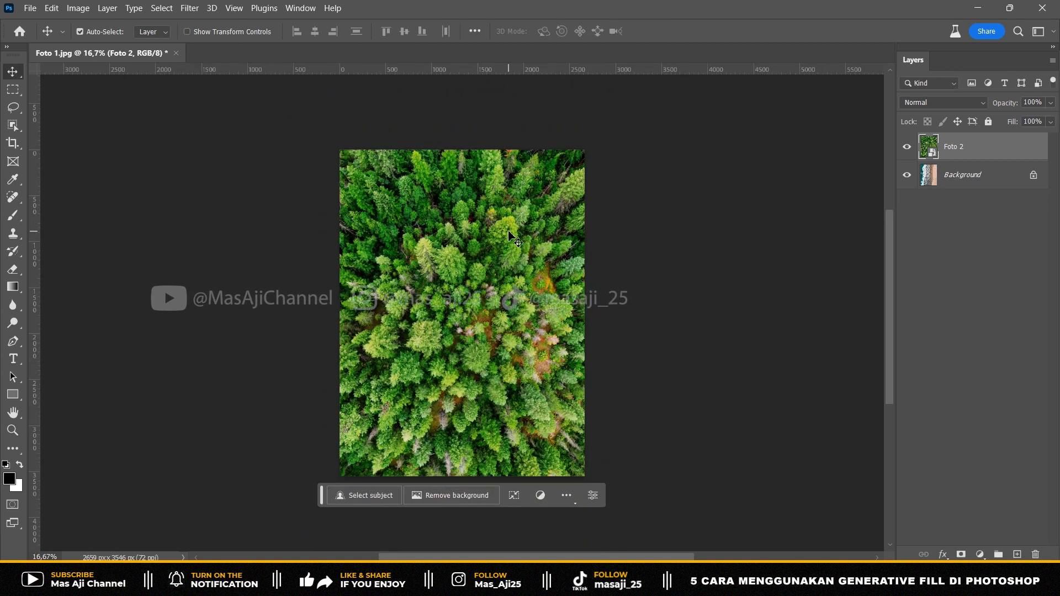
key(ctrl+t)
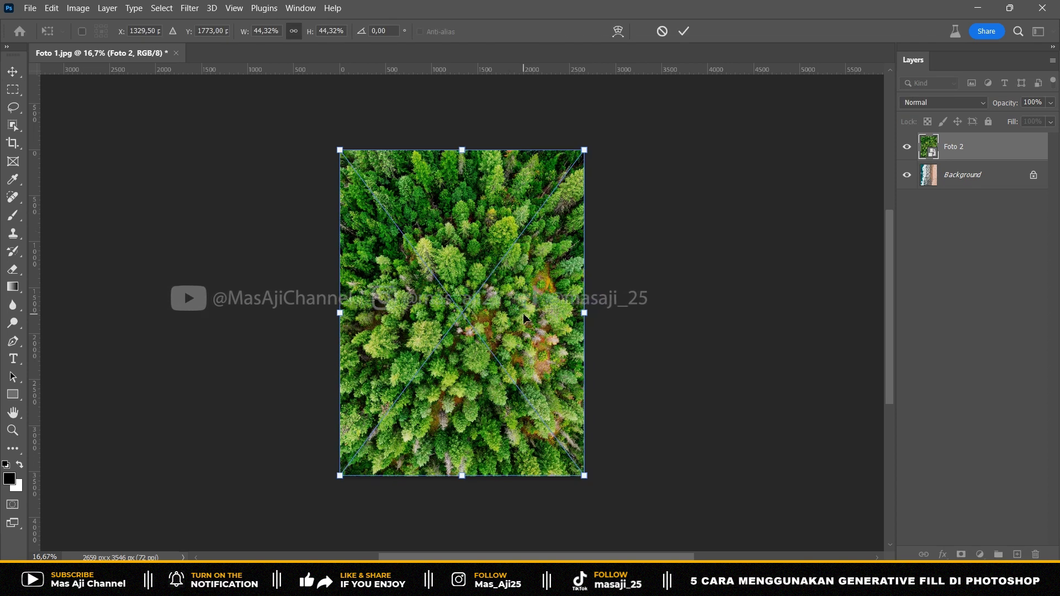
- Move the forest layer right of the beach and Reveal All to widen the canvas
drag(524, 318, 804, 345)
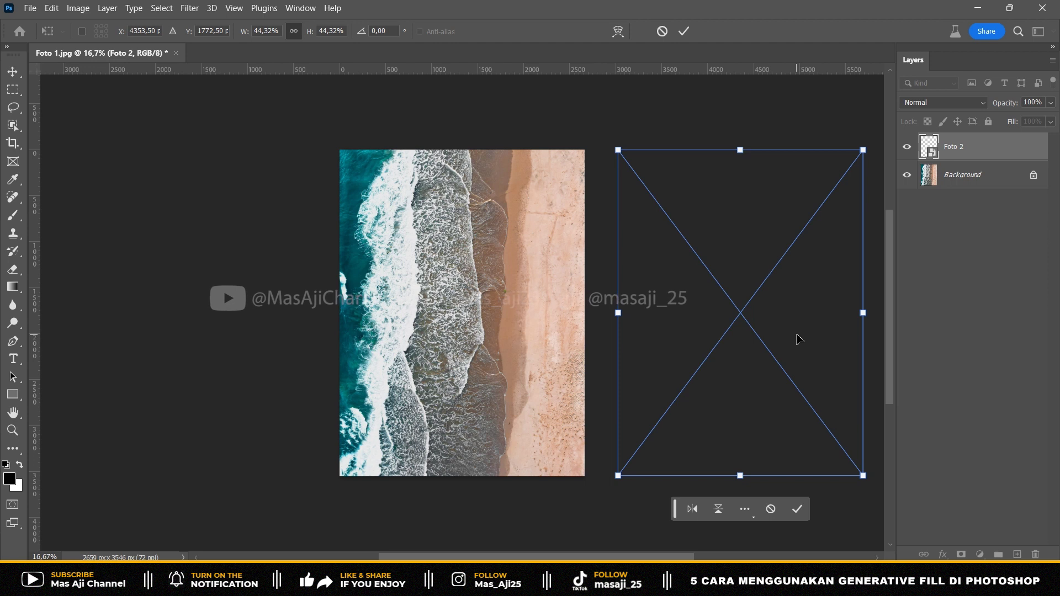
key(Return)
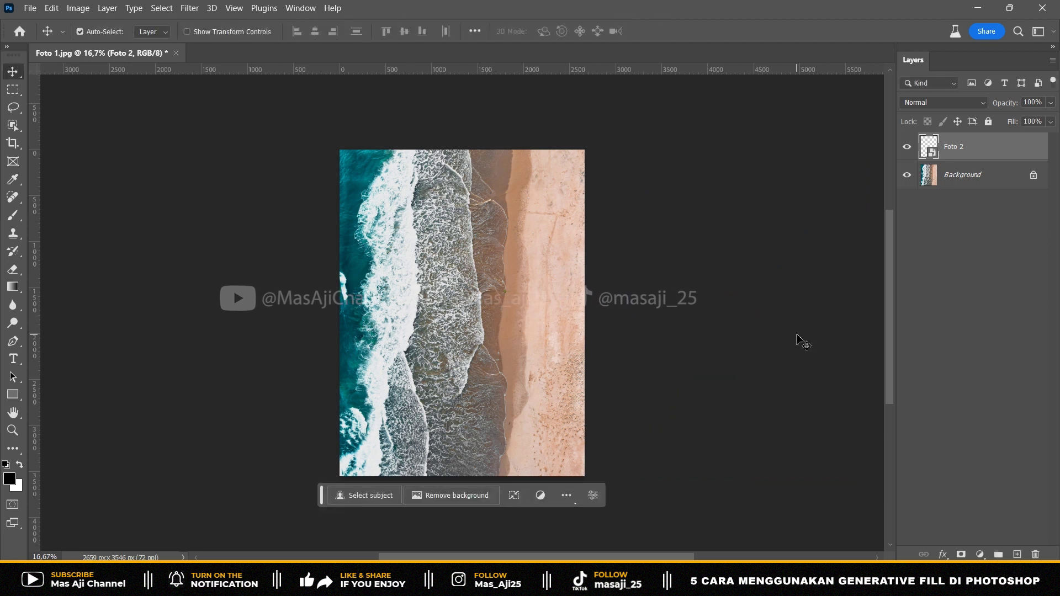
key(ctrl+0)
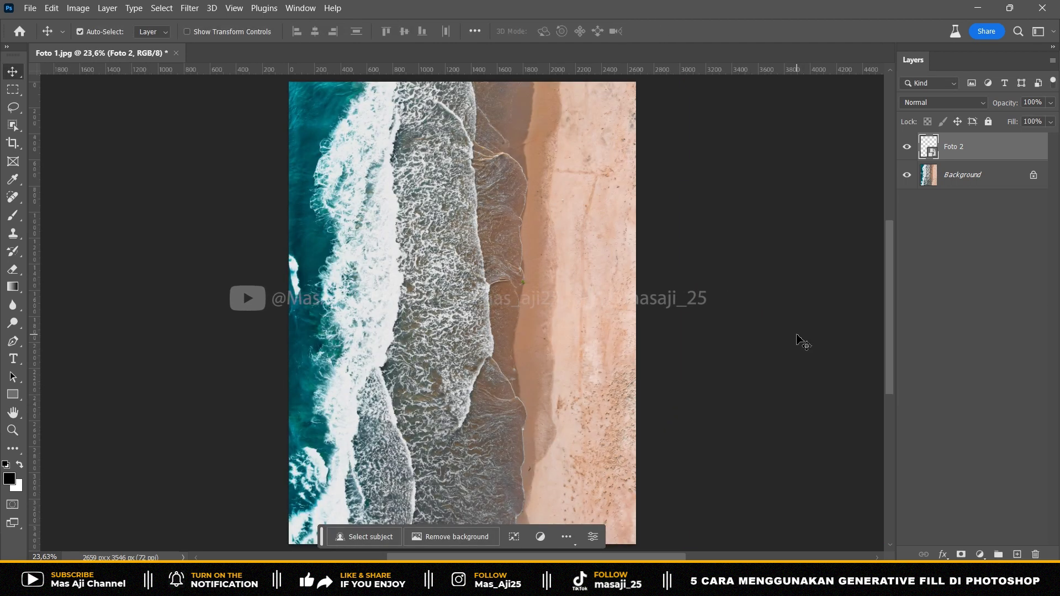
click(79, 8)
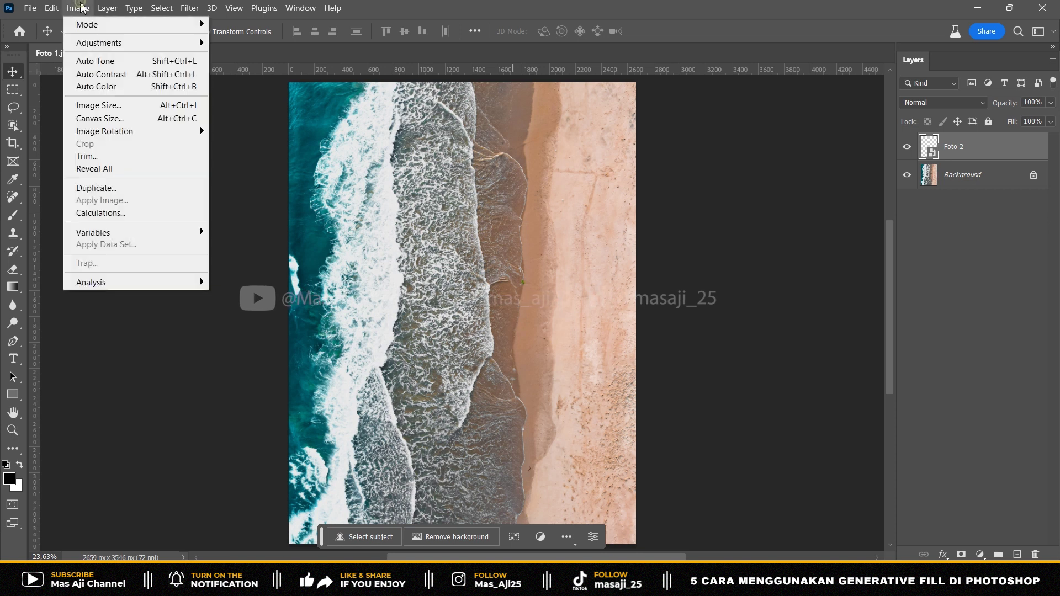
click(110, 169)
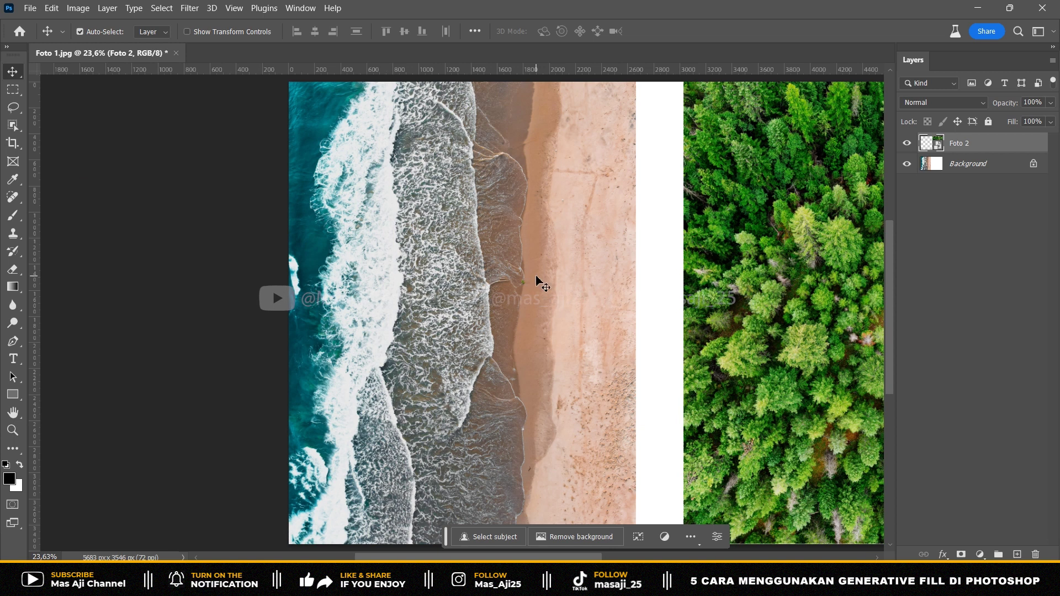
scroll(537, 278, right, 5)
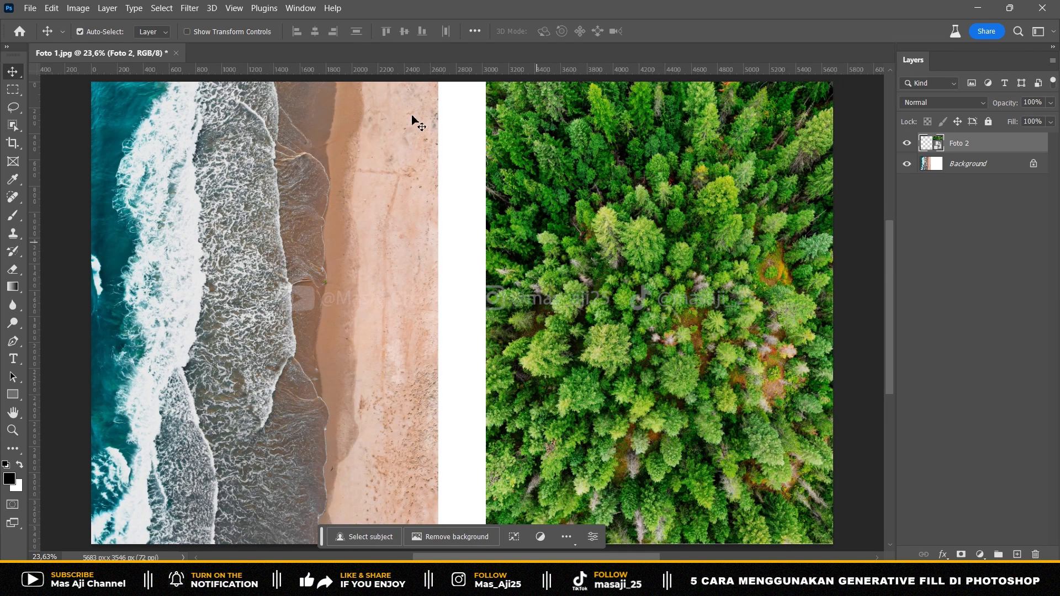
- Marquee-select a full-height strip over the white gap for Generative Fill
click(13, 90)
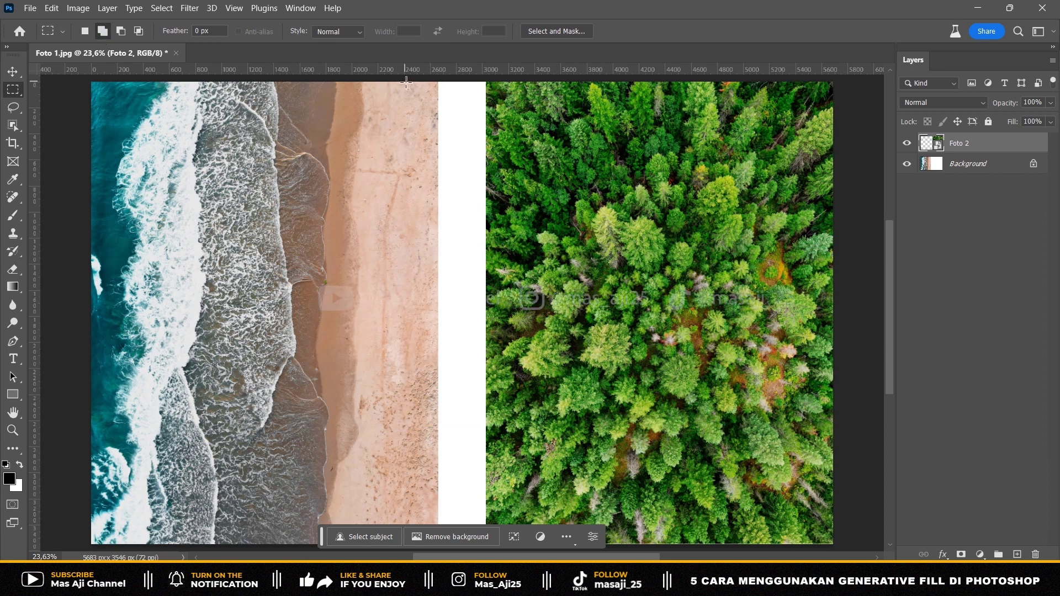
drag(406, 82, 530, 546)
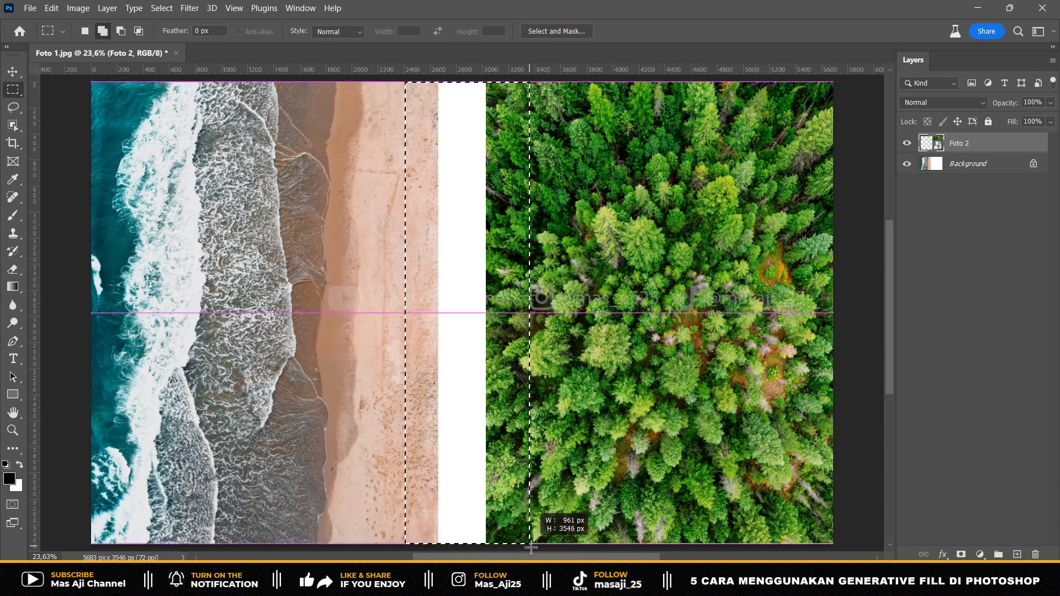
drag(531, 547, 521, 551)
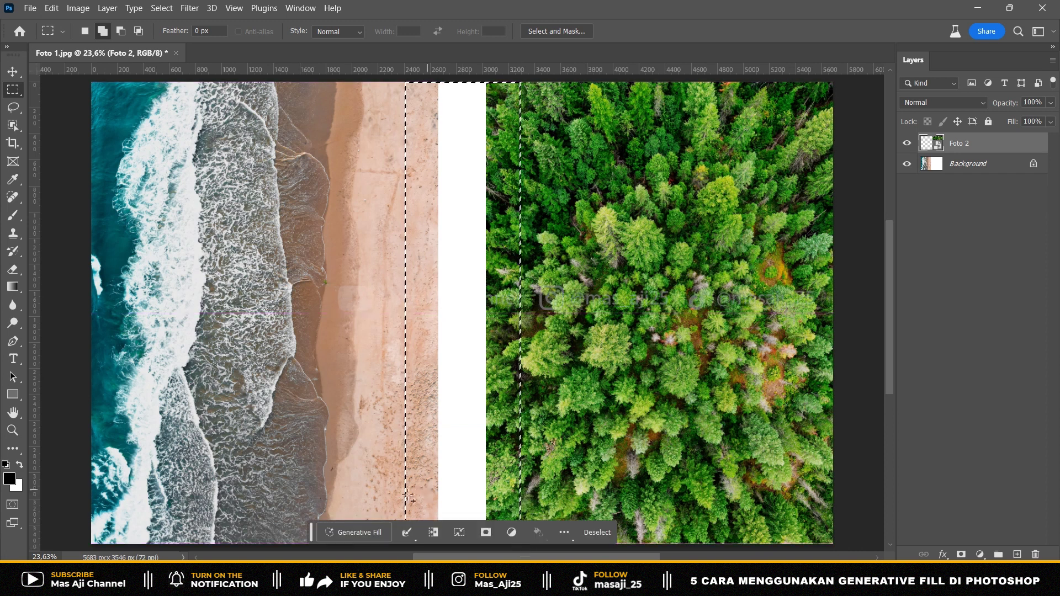
click(361, 531)
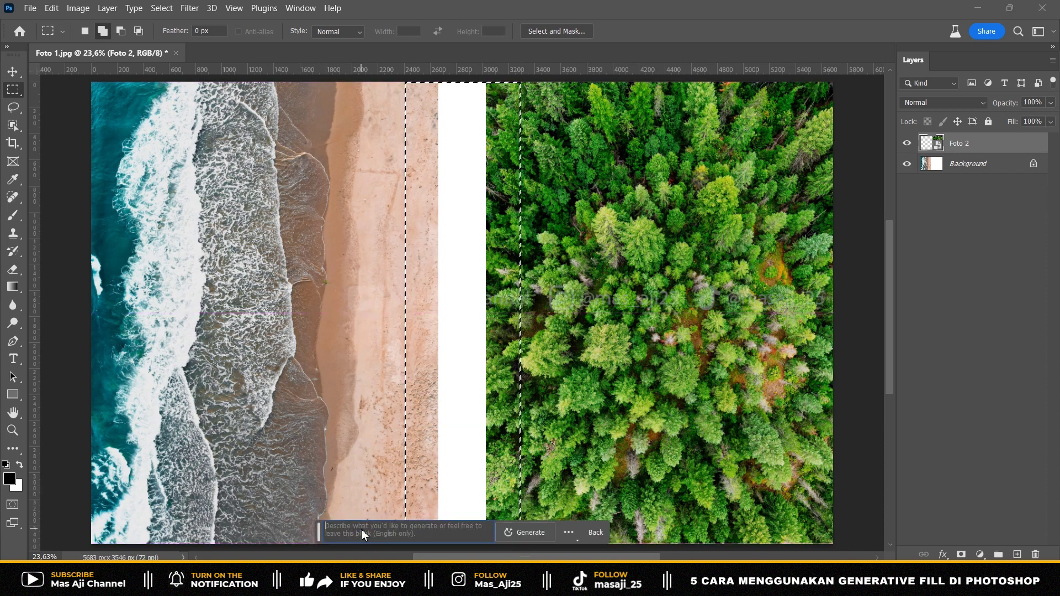
- Fill the gap with an empty-prompt generation and browse the second and third variations
click(536, 533)
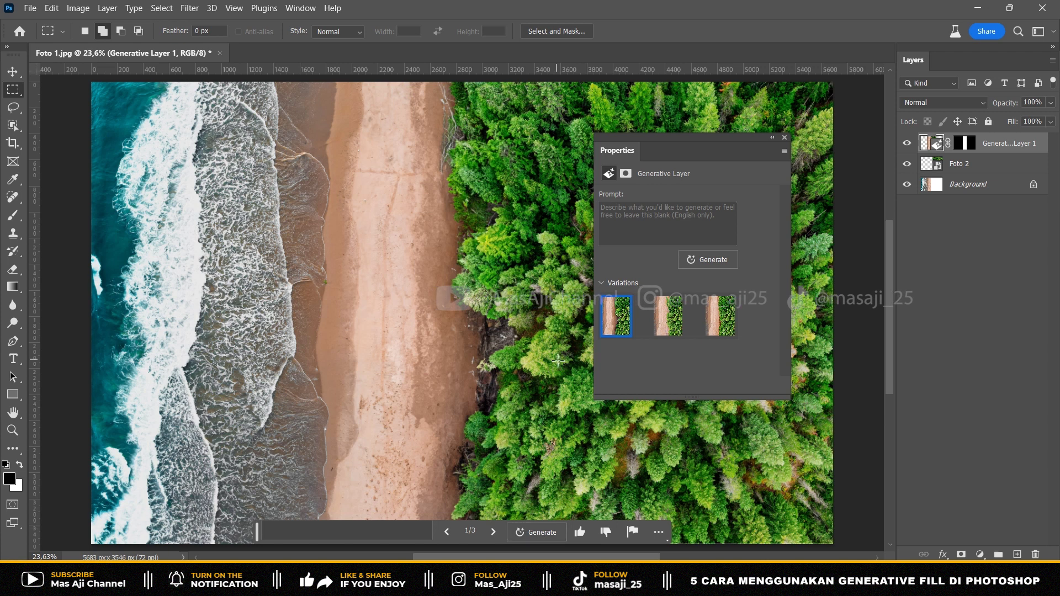
click(668, 325)
click(727, 320)
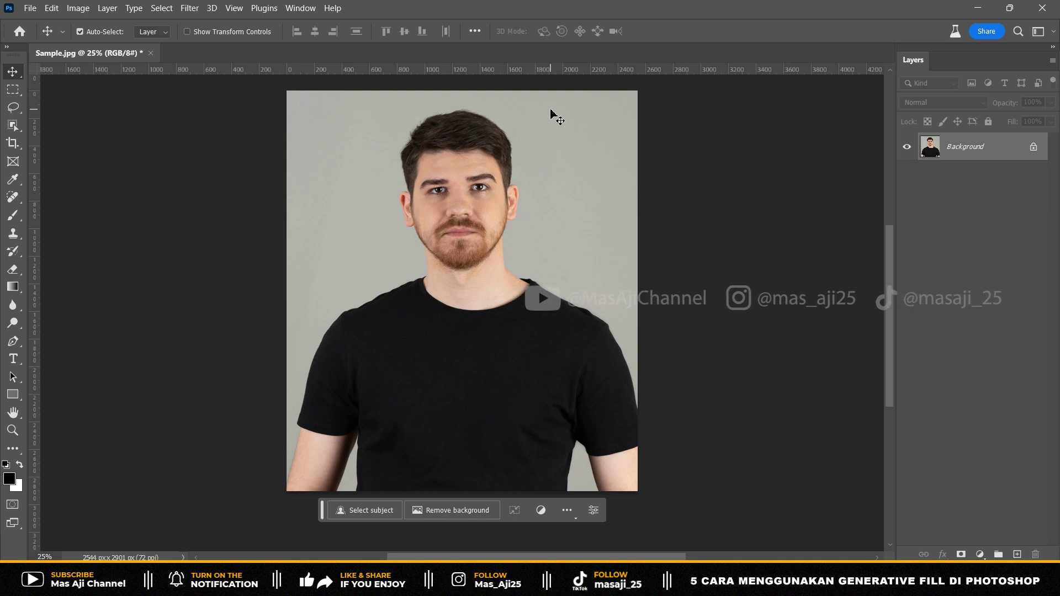
- Lasso the man's black T-shirt and shoulders and enter the fill prompt 'Suite'
click(16, 110)
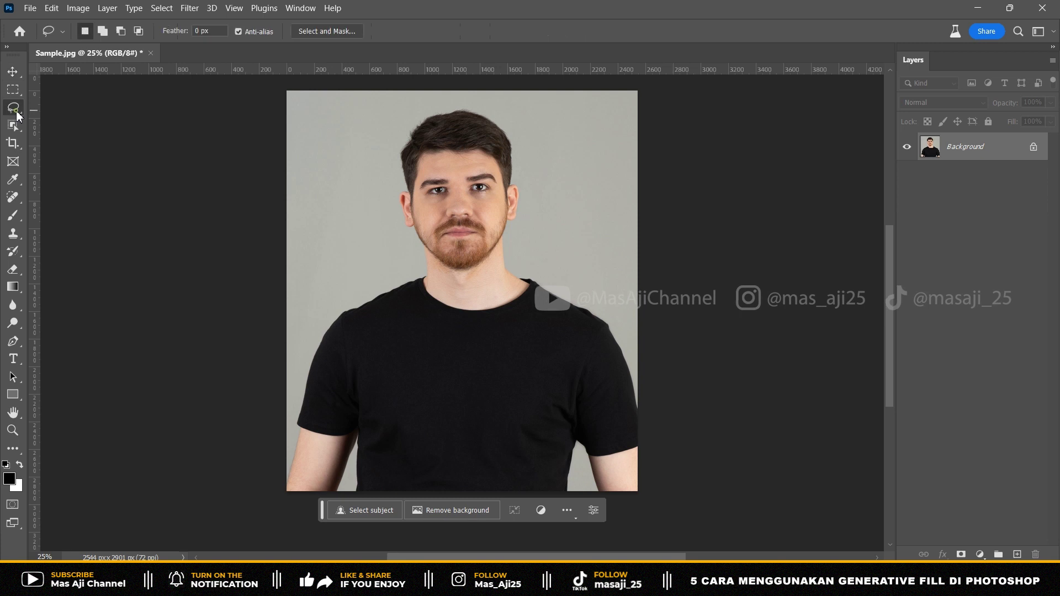
drag(455, 293, 448, 280)
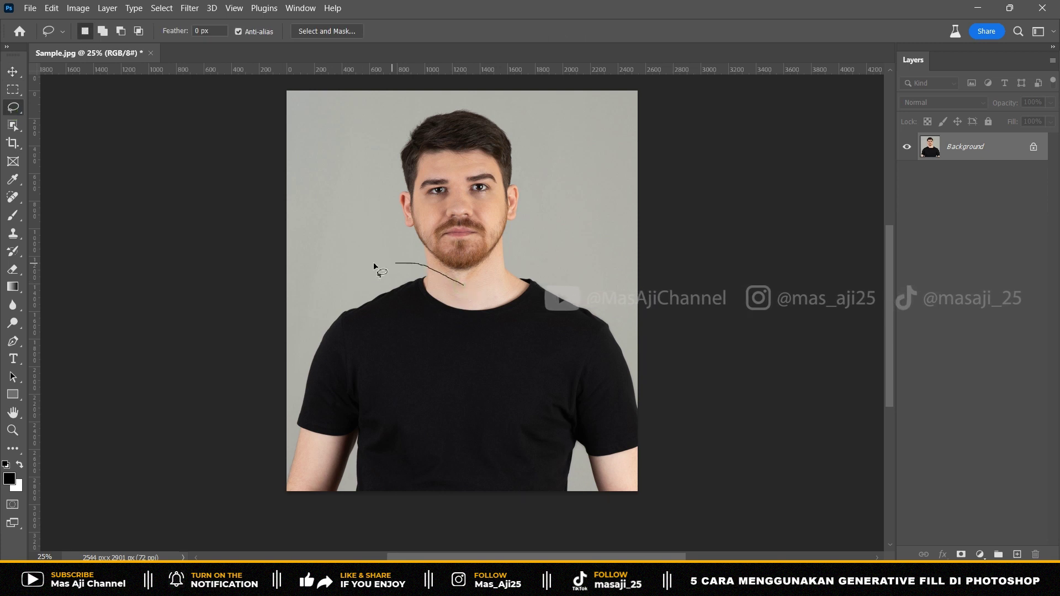
mouse_move(271, 363)
mouse_down()
mouse_move(260, 490)
mouse_move(284, 513)
mouse_move(626, 520)
mouse_move(615, 277)
mouse_move(465, 287)
mouse_up()
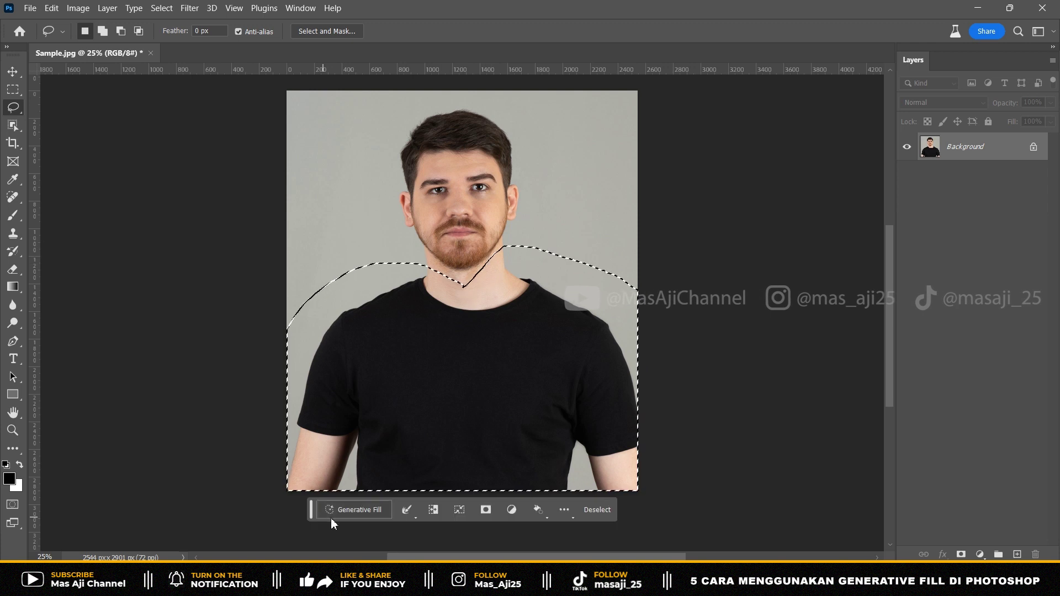
click(351, 511)
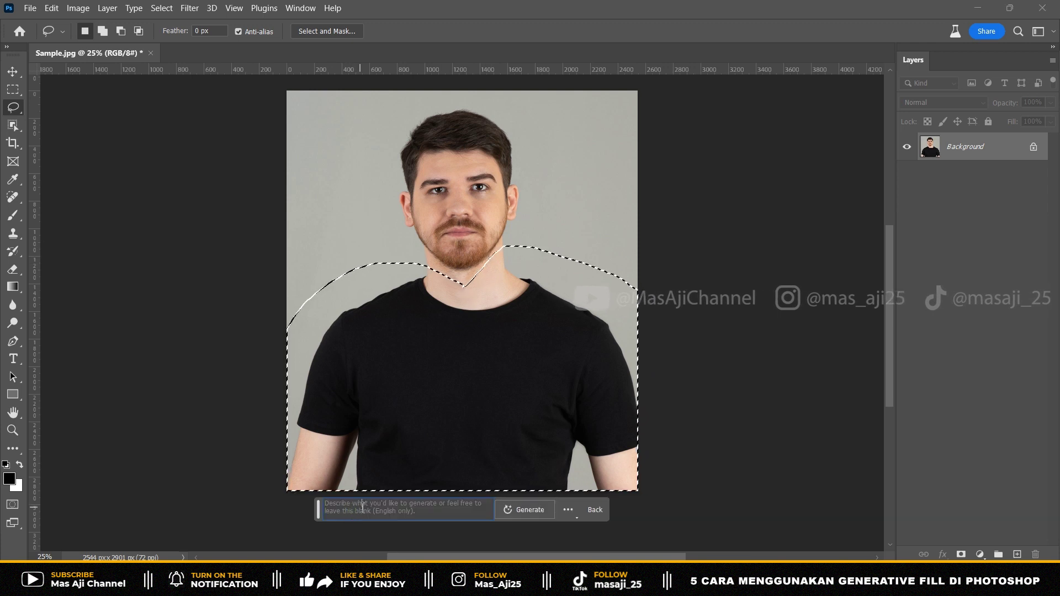
text(S)
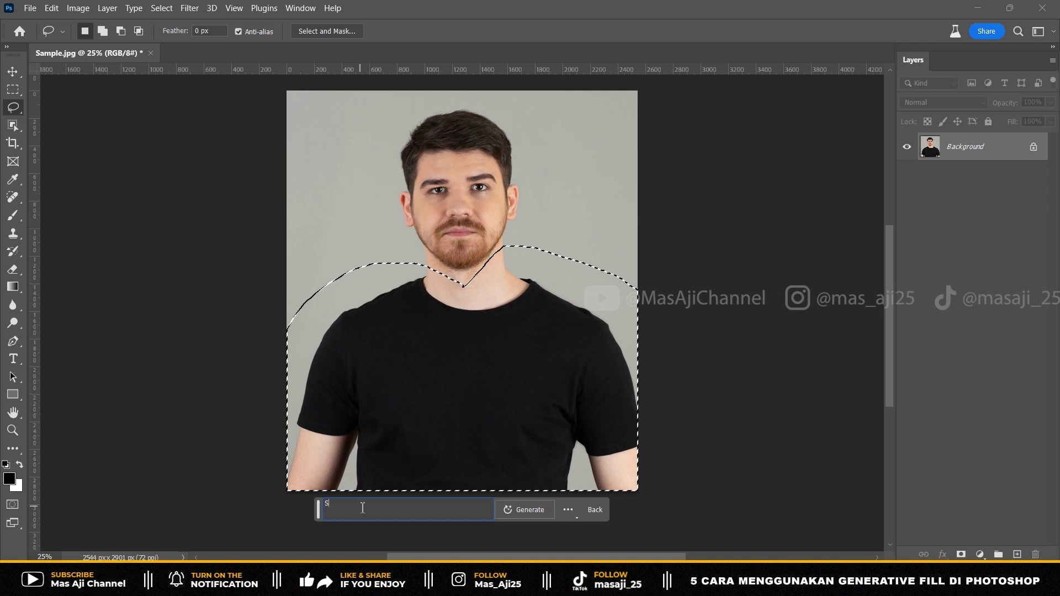
text(uite)
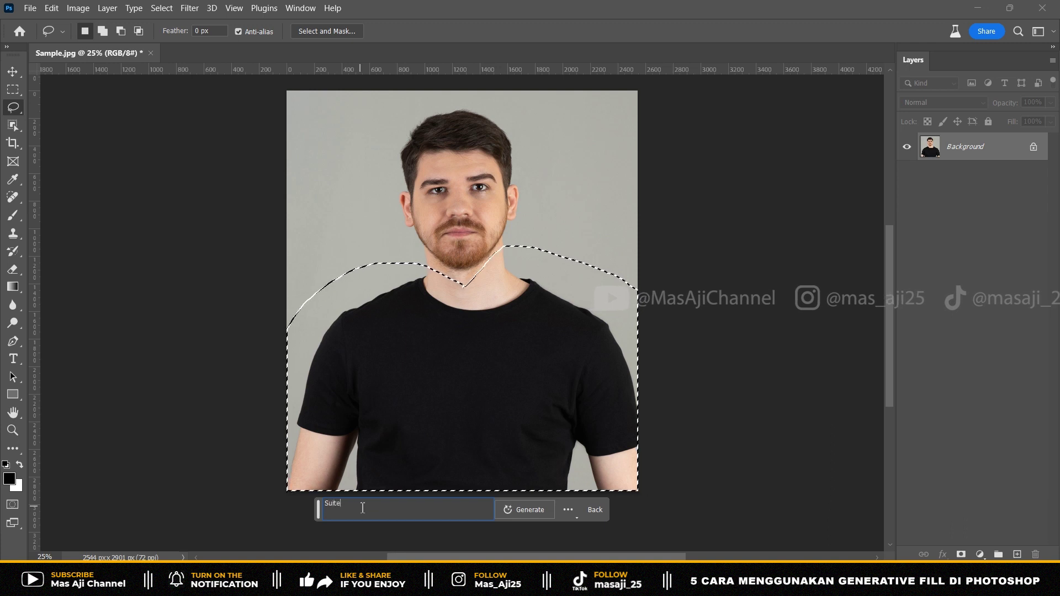
- Generate the suit, then compare the bow-tie tuxedo and pink-tie variations
click(538, 510)
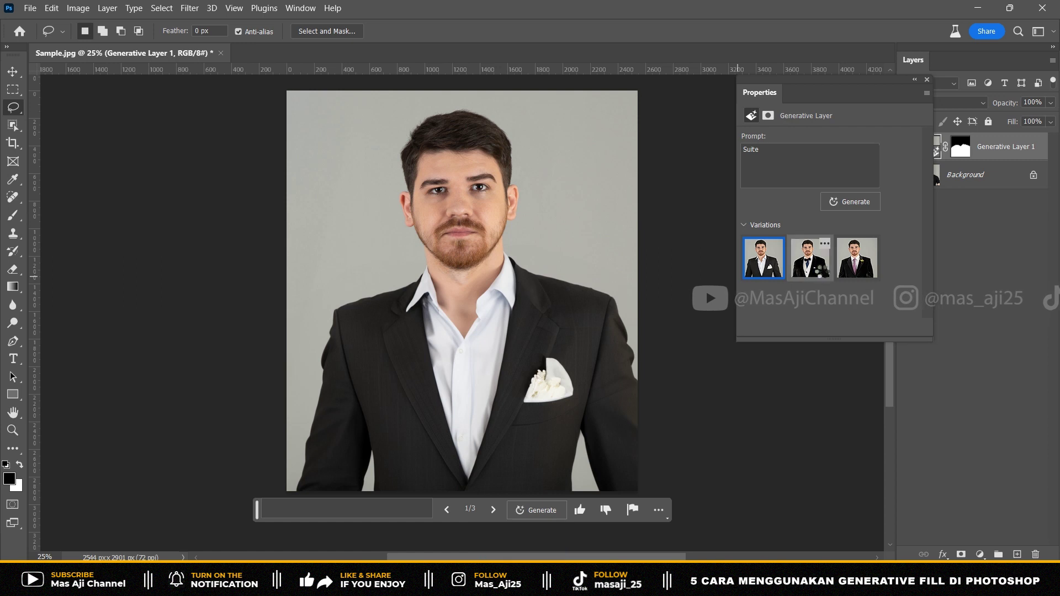
click(822, 272)
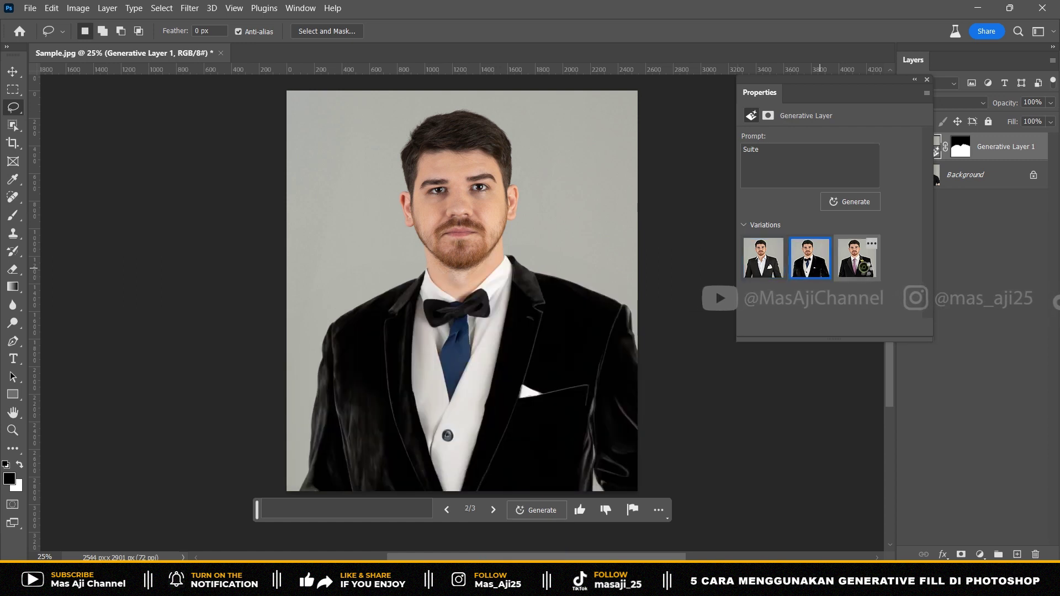
click(866, 272)
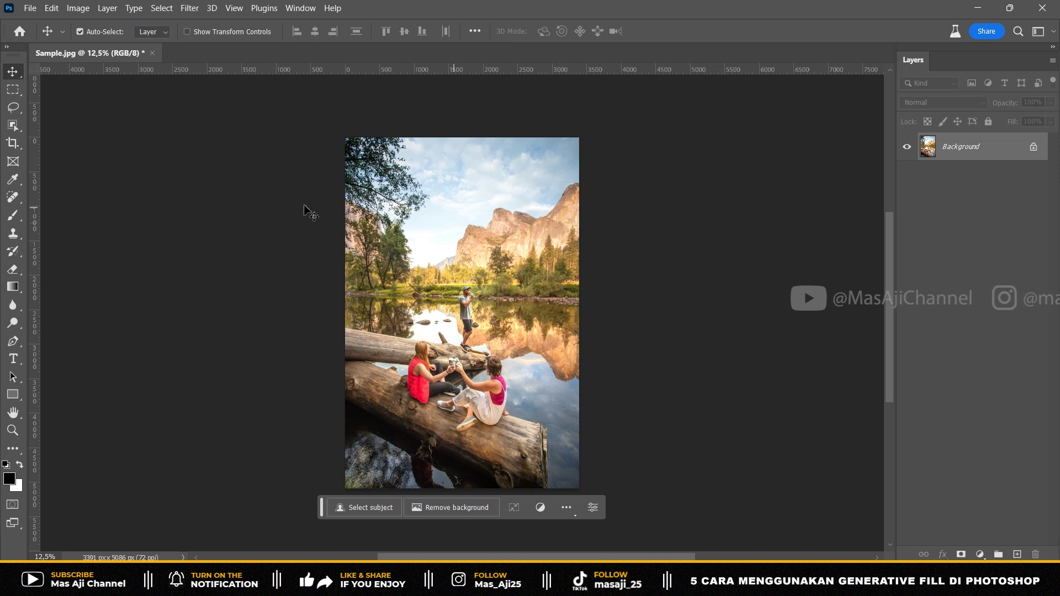
- Alt-drag a Crop handle outward to widen the lake canvas equally on both sides
click(13, 143)
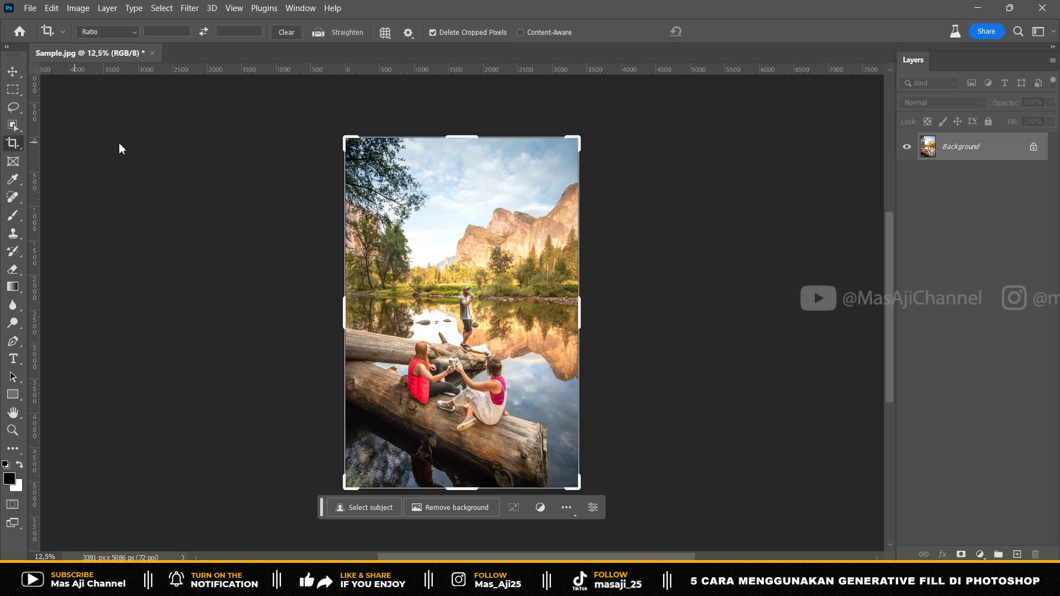
drag(580, 324, 699, 324)
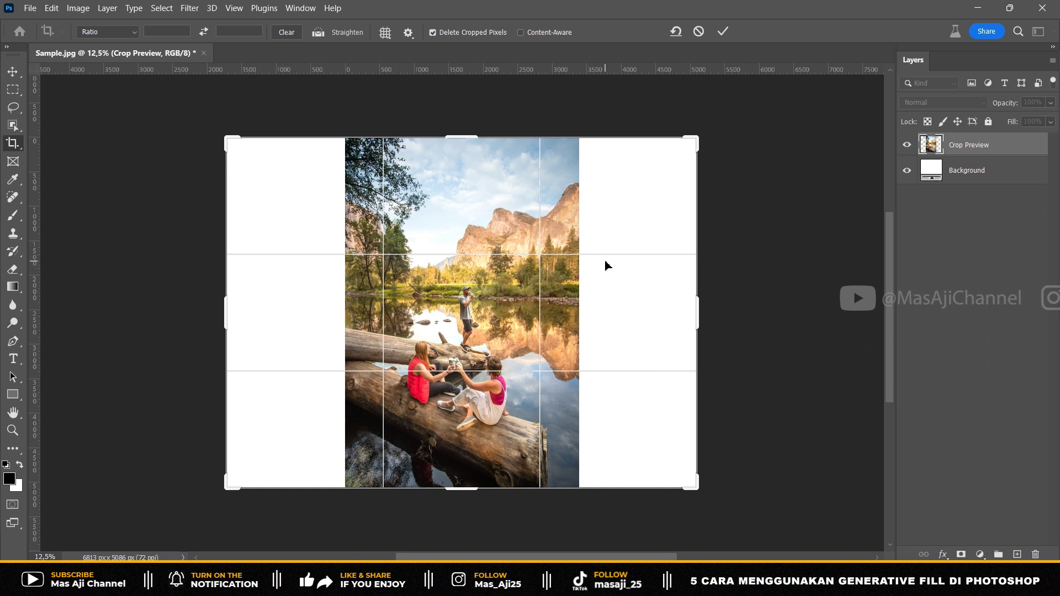
key(Return)
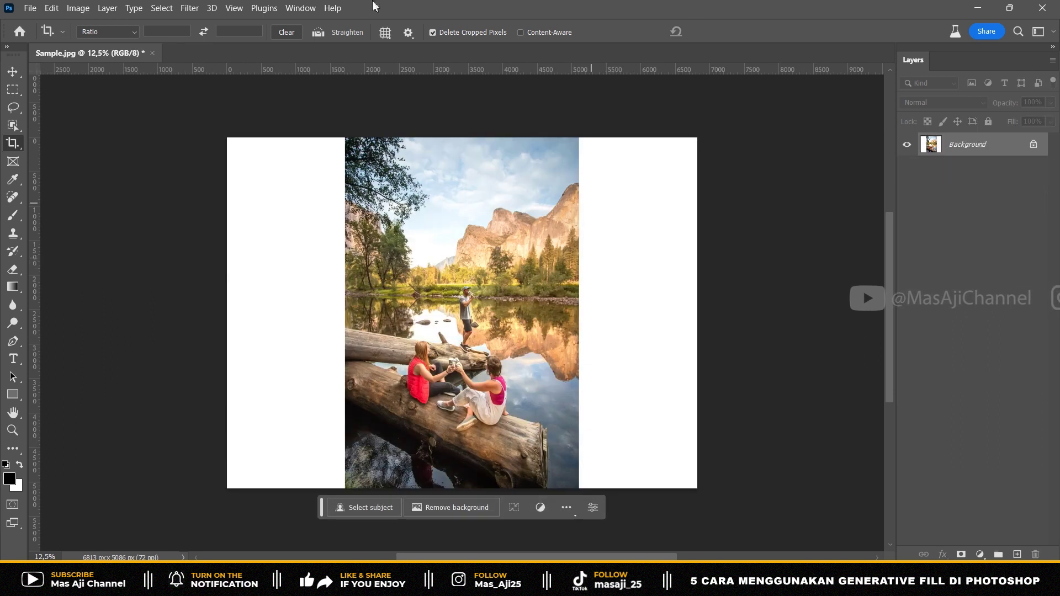
- Select the left and right white strips together and generate scenery into them with an empty prompt
click(13, 90)
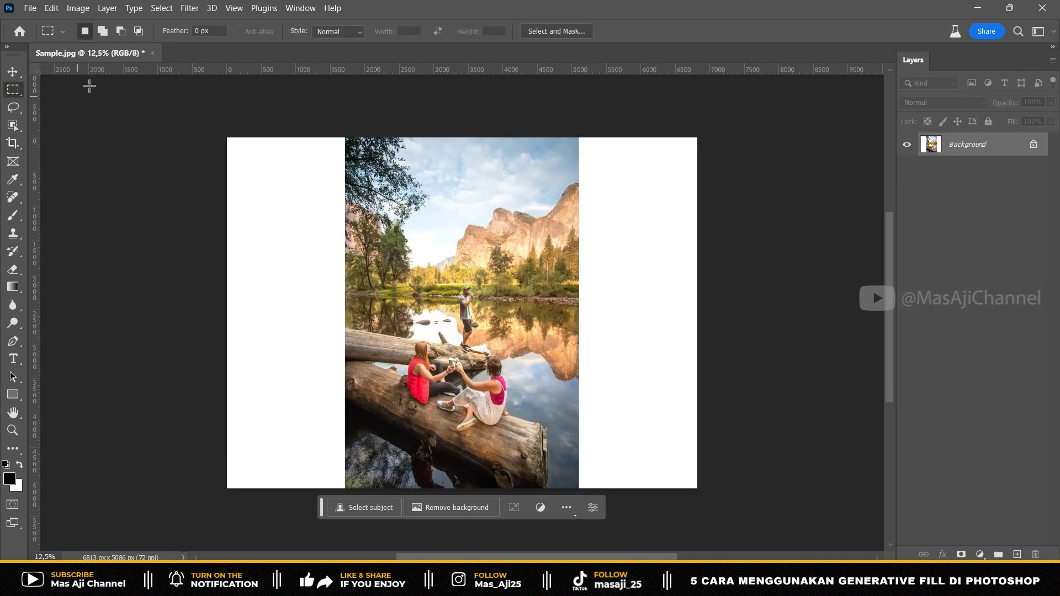
click(106, 32)
drag(195, 121, 372, 503)
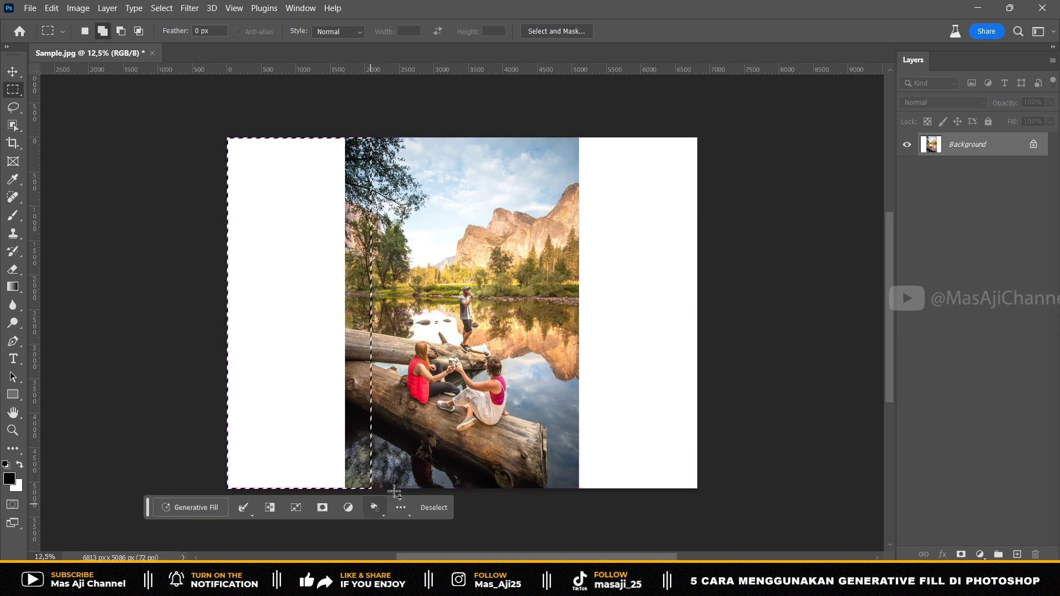
drag(550, 135, 738, 511)
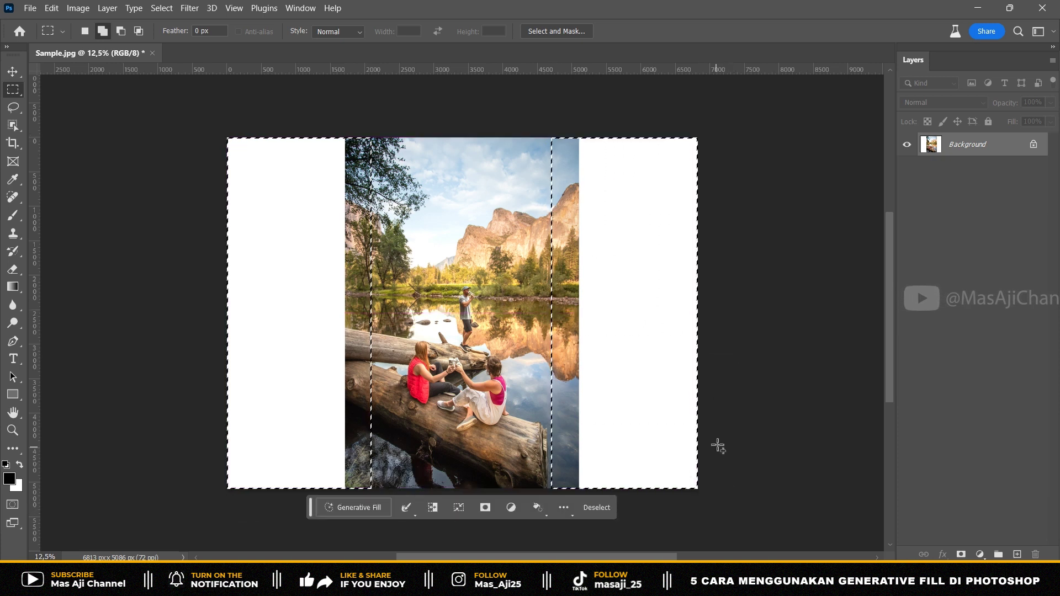
click(366, 510)
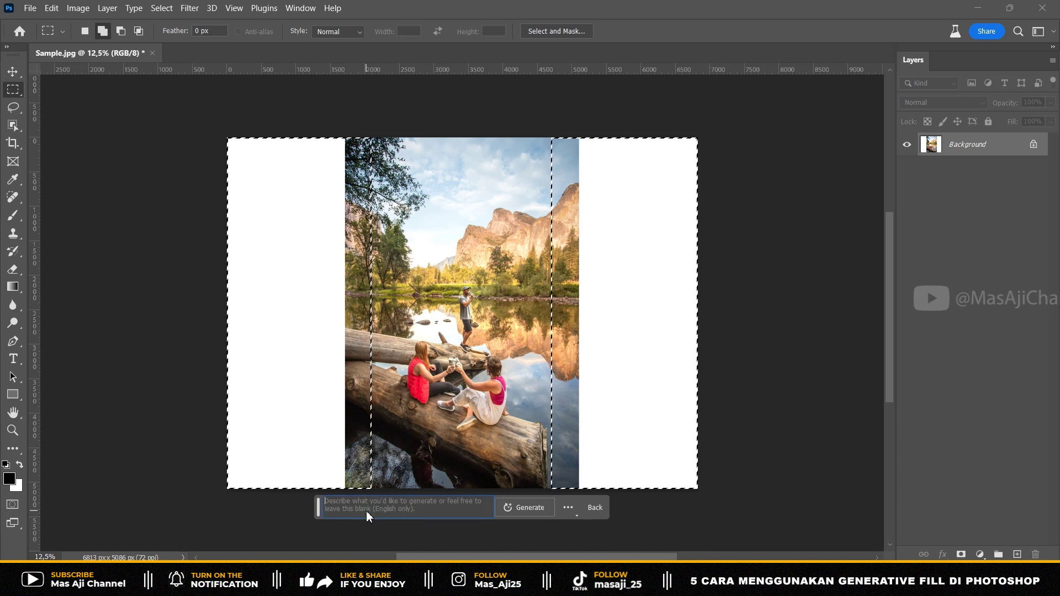
click(533, 509)
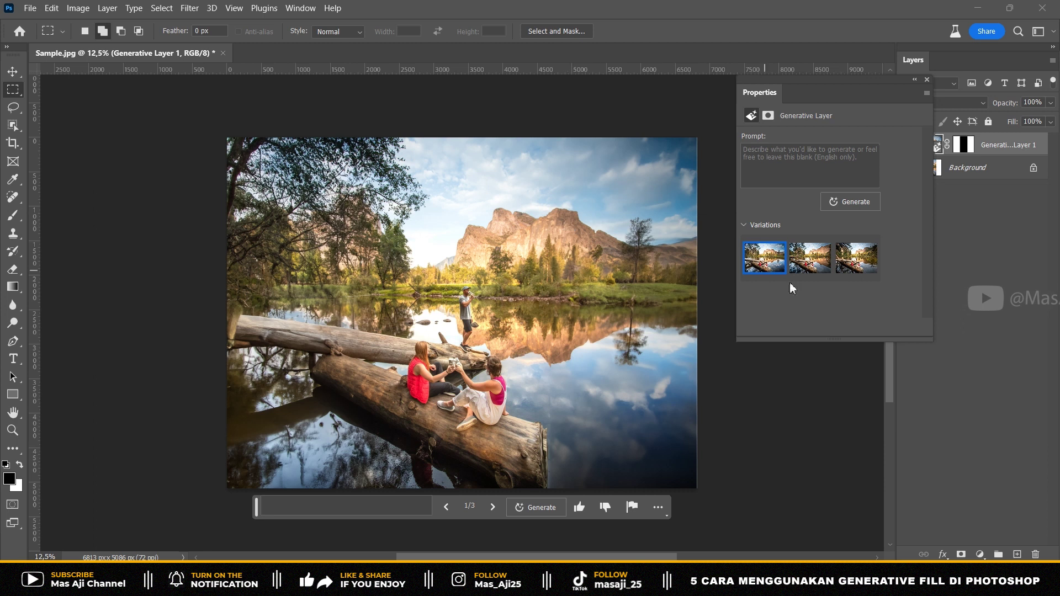
- Preview the second generated variation, then pick the third, with the log reaching the lower left
click(811, 270)
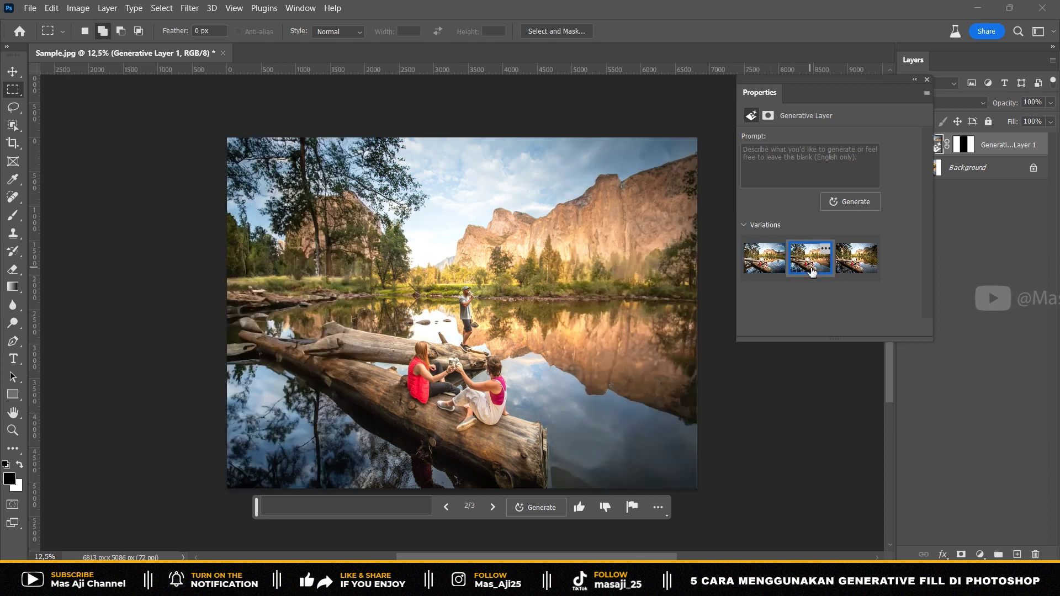
click(852, 262)
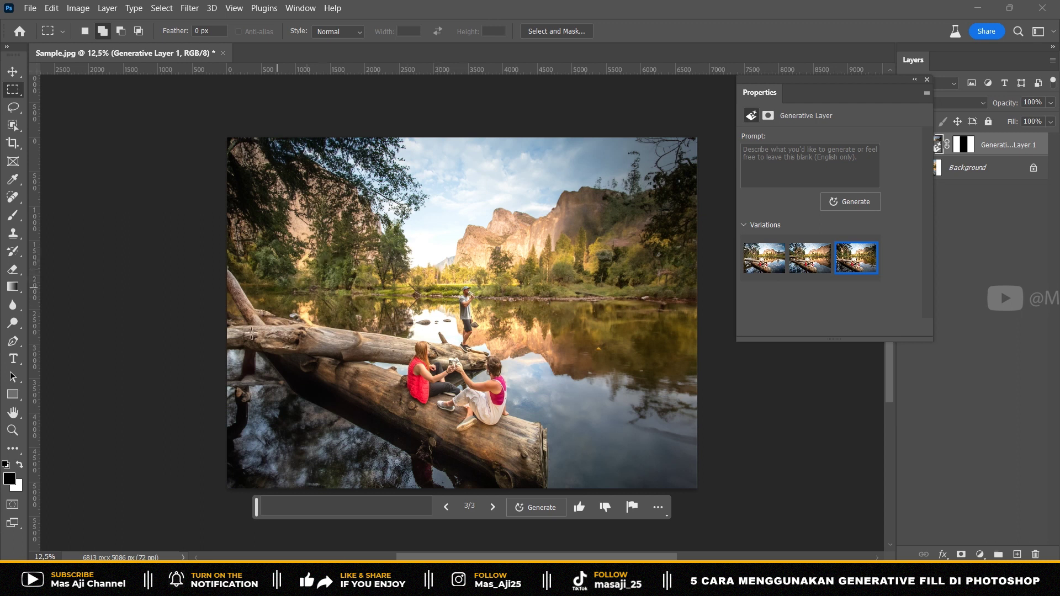